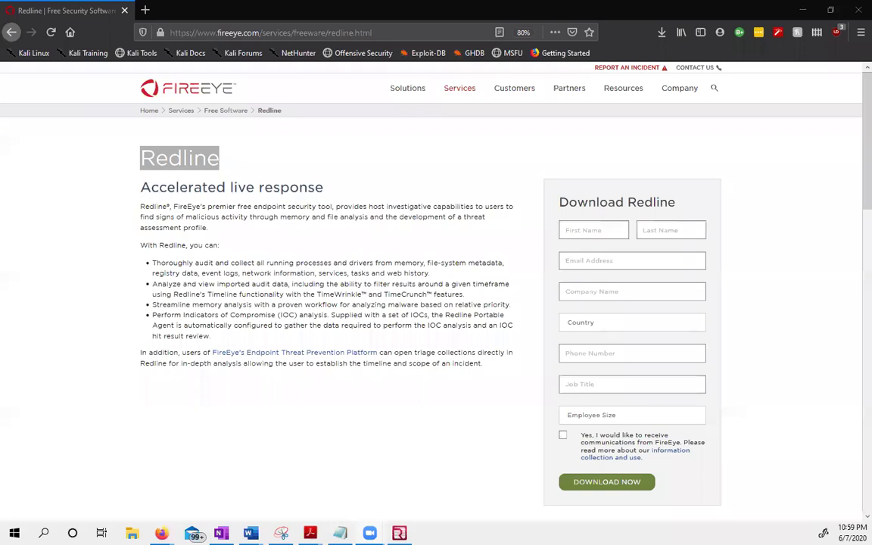
Step: Read the page's Redline heading and intro paragraph, highlighting text along the way
{"action": "left_click", "coordinate": [246, 170]}
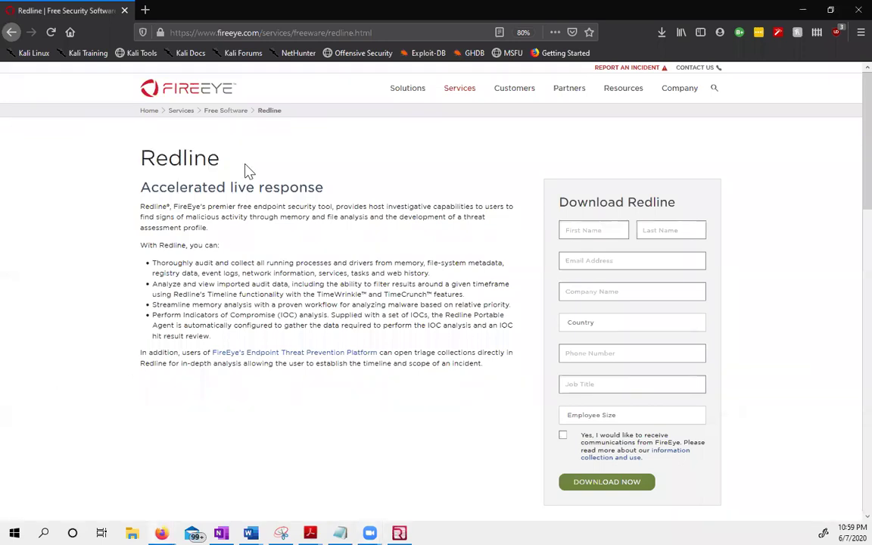
{"action": "left_click_drag", "start_coordinate": [227, 163], "coordinate": [137, 162]}
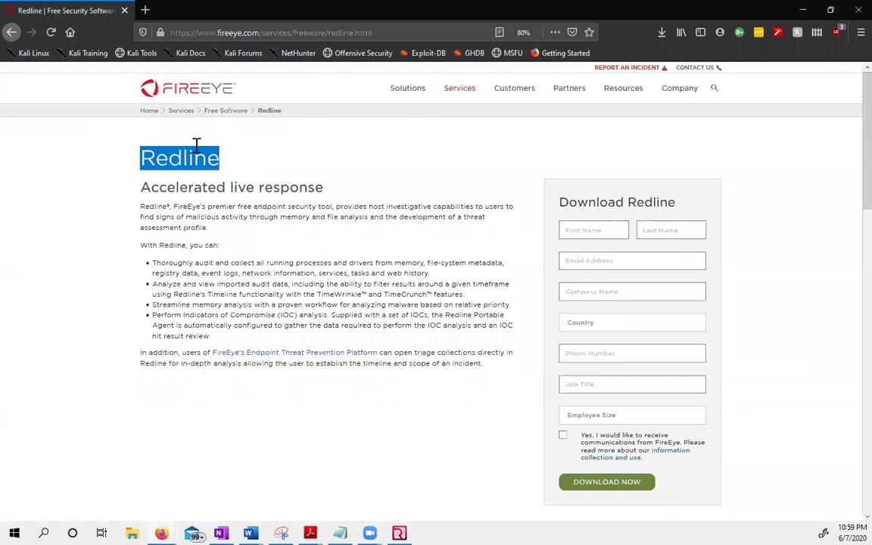
{"action": "left_click", "coordinate": [239, 169]}
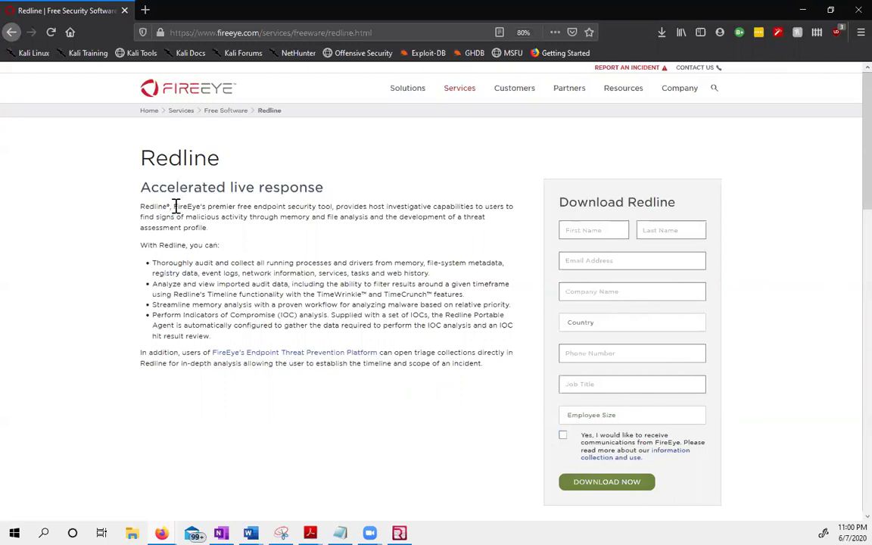
{"action": "left_click_drag", "start_coordinate": [173, 205], "coordinate": [490, 226]}
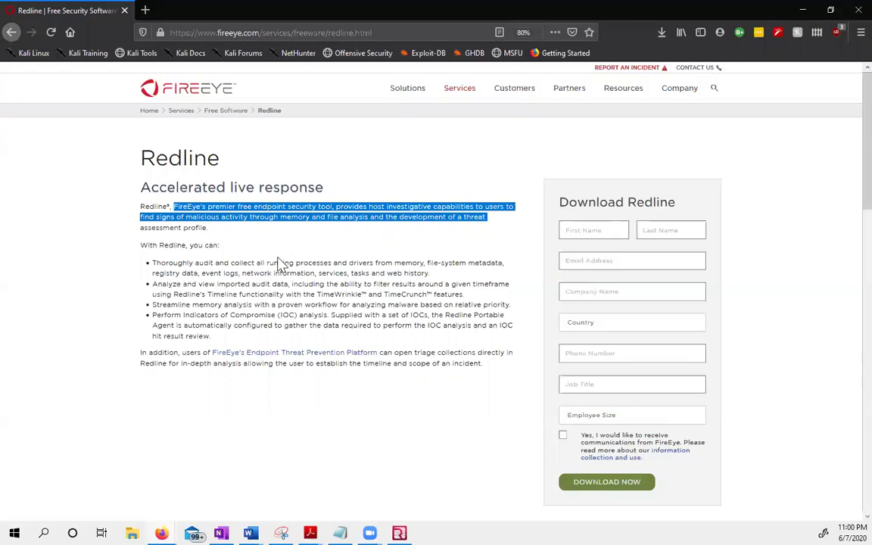
{"action": "left_click", "coordinate": [265, 277]}
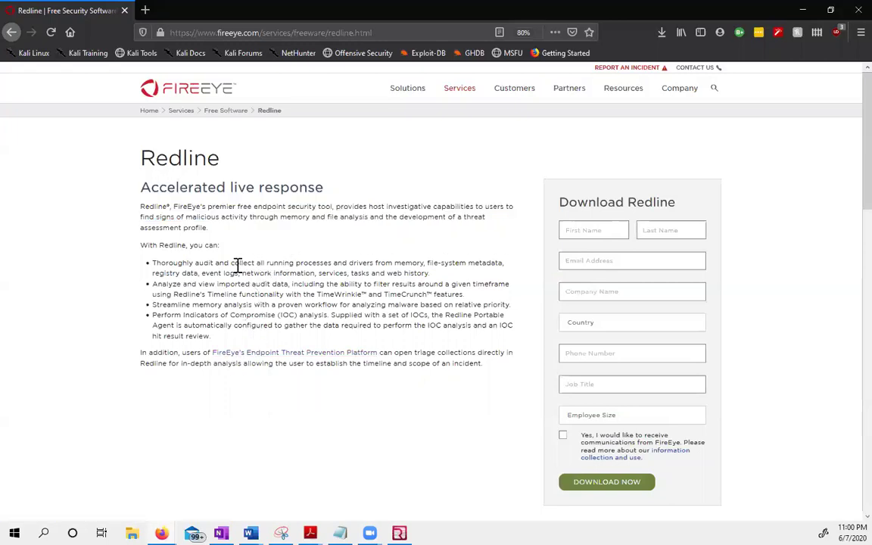
Step: Read the first bullet about running memory collection, then switch to the Redline window
{"action": "left_click_drag", "start_coordinate": [231, 266], "coordinate": [421, 262]}
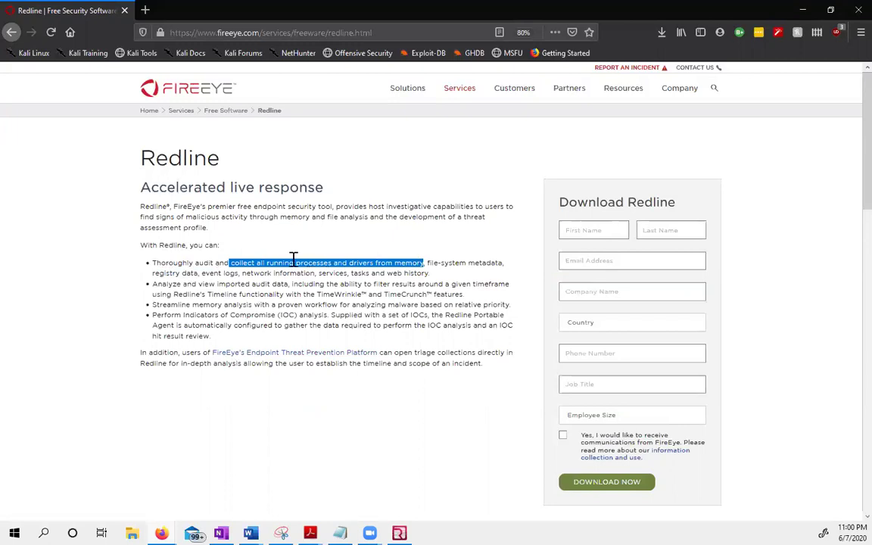
{"action": "left_click", "coordinate": [263, 263]}
{"action": "left_click_drag", "start_coordinate": [266, 264], "coordinate": [295, 265]}
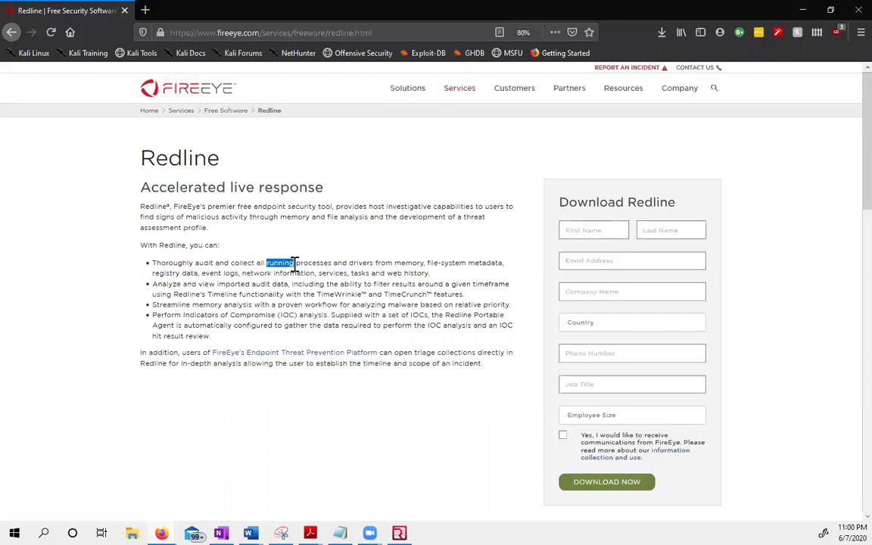
{"action": "left_click", "coordinate": [313, 244]}
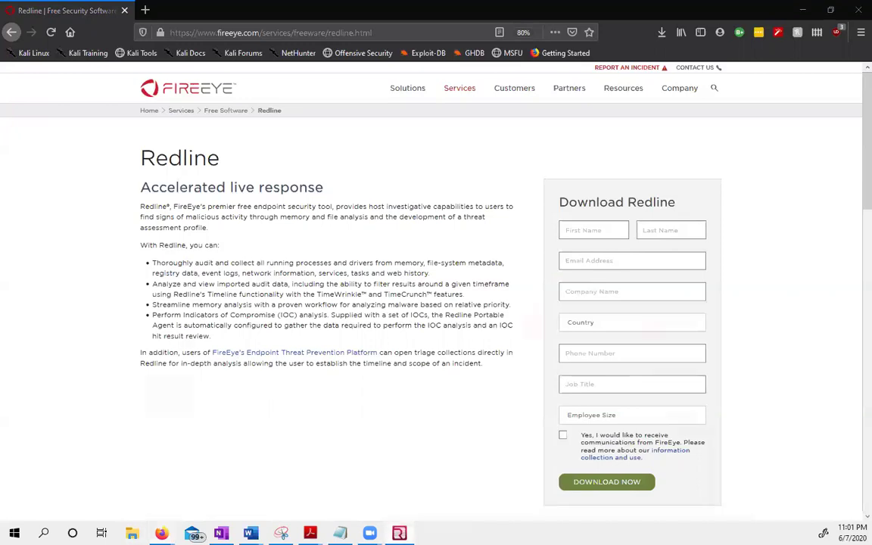
{"action": "left_click", "coordinate": [399, 532]}
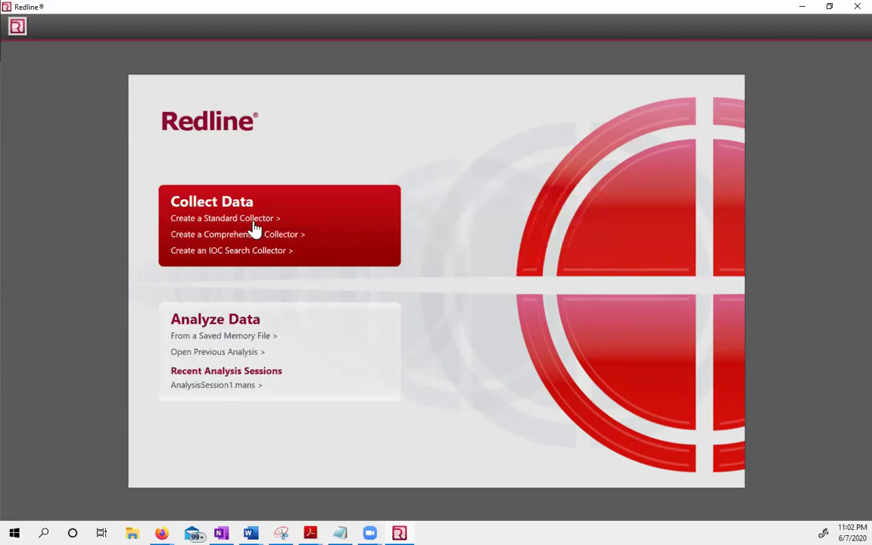
{"action": "left_click", "coordinate": [223, 219]}
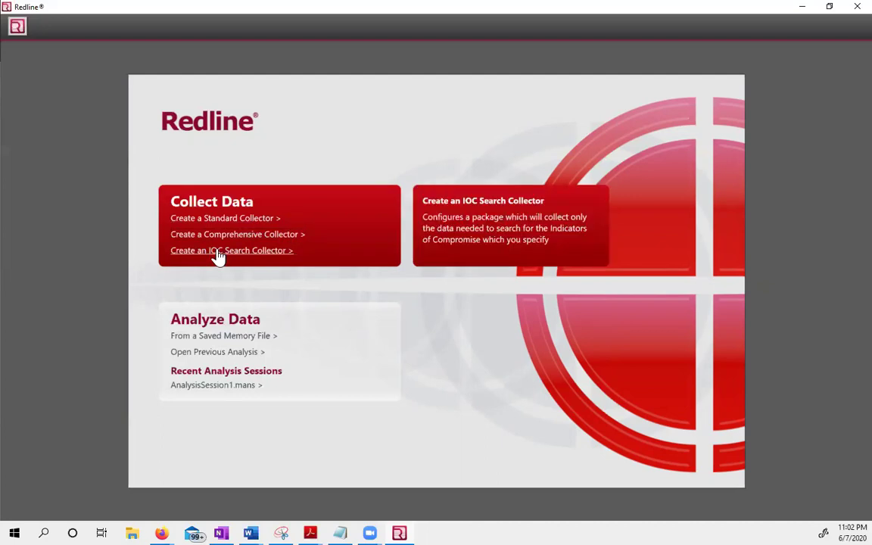
Step: Choose Create a Comprehensive Collector to start a Windows collector session
{"action": "left_click", "coordinate": [270, 243]}
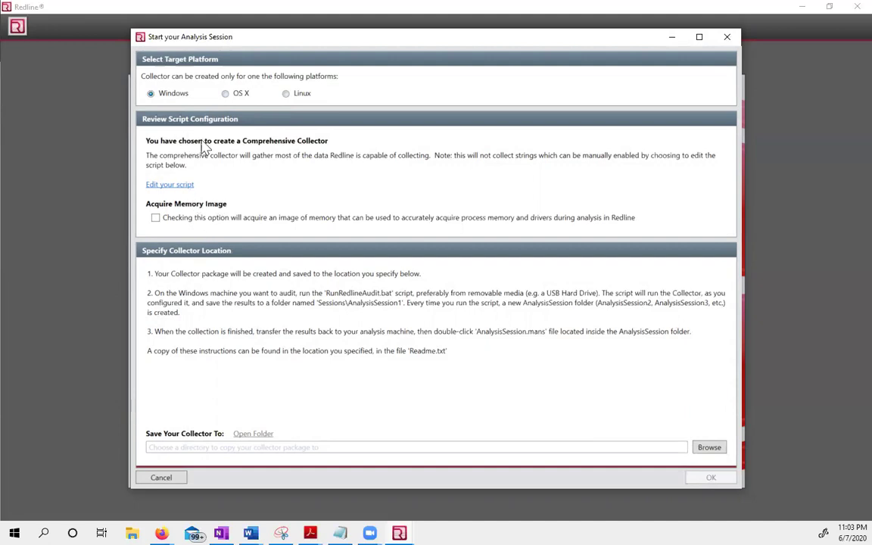
Step: Open the collector script and review its Disk, System, Network and Other tabs
{"action": "left_click", "coordinate": [156, 186]}
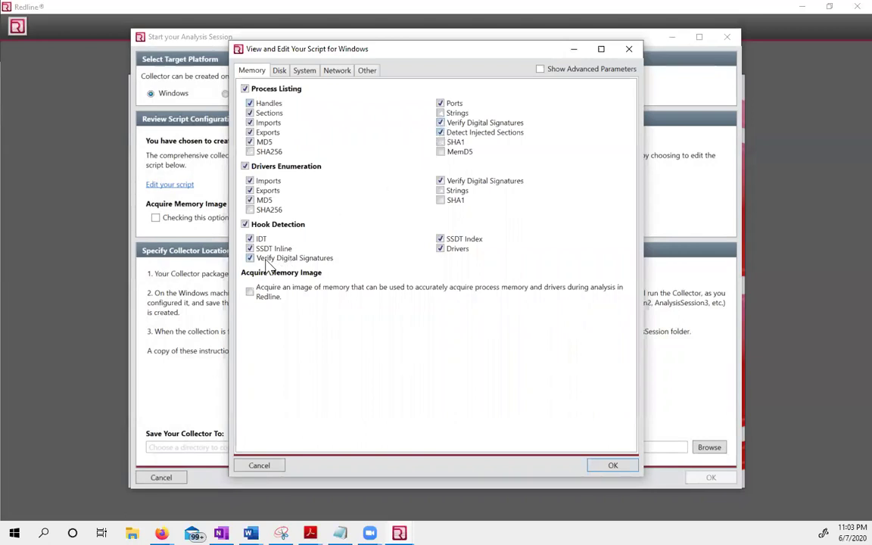
{"action": "left_click", "coordinate": [278, 69]}
{"action": "left_click", "coordinate": [306, 72]}
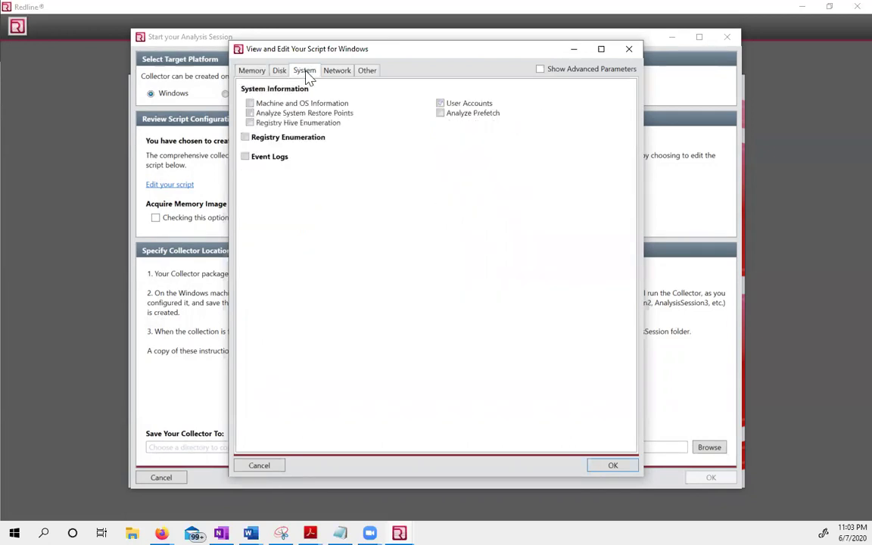
{"action": "left_click", "coordinate": [344, 74]}
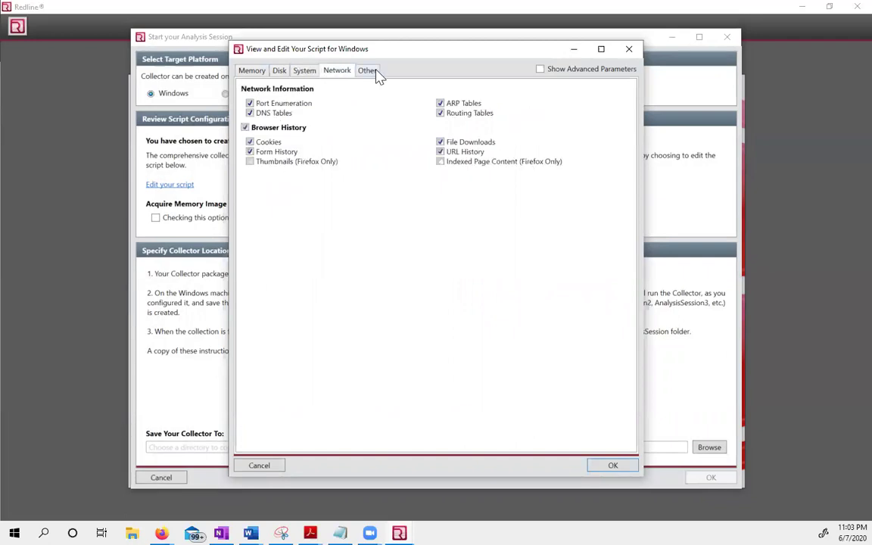
{"action": "left_click", "coordinate": [369, 73]}
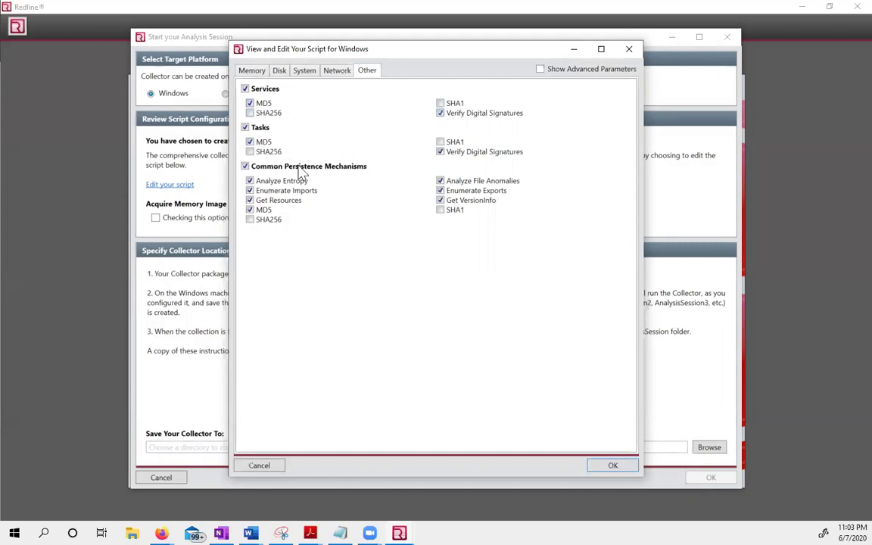
Step: Revisit the Network, System, Disk and Memory tabs and enable Acquire Memory Image
{"action": "left_click", "coordinate": [331, 74]}
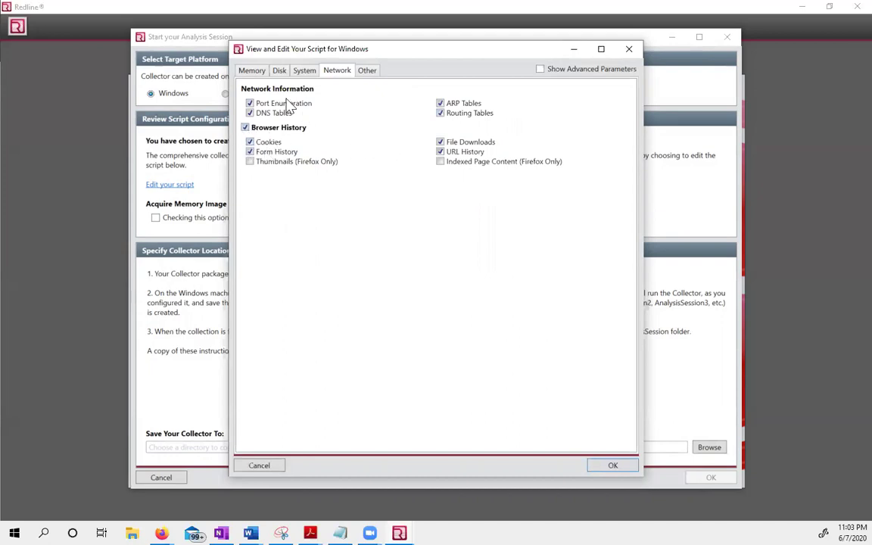
{"action": "left_click", "coordinate": [303, 72]}
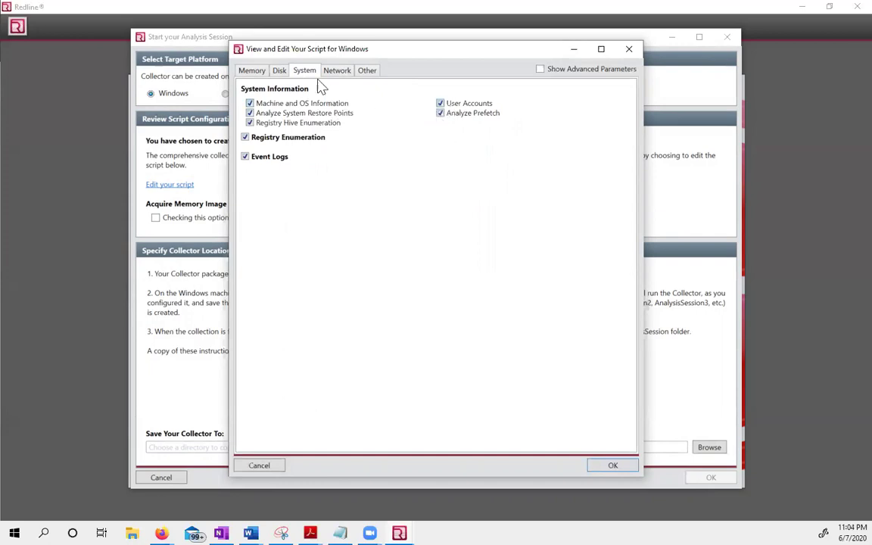
{"action": "left_click", "coordinate": [280, 73]}
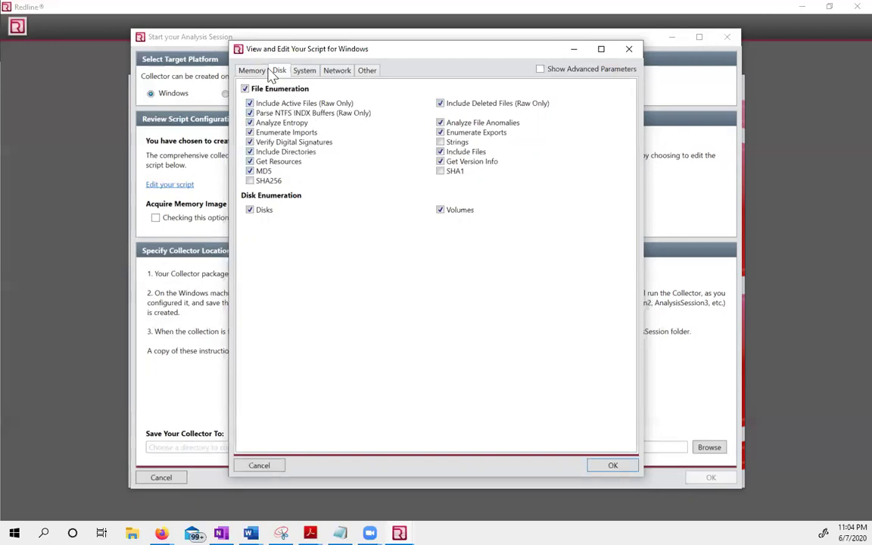
{"action": "left_click", "coordinate": [245, 68]}
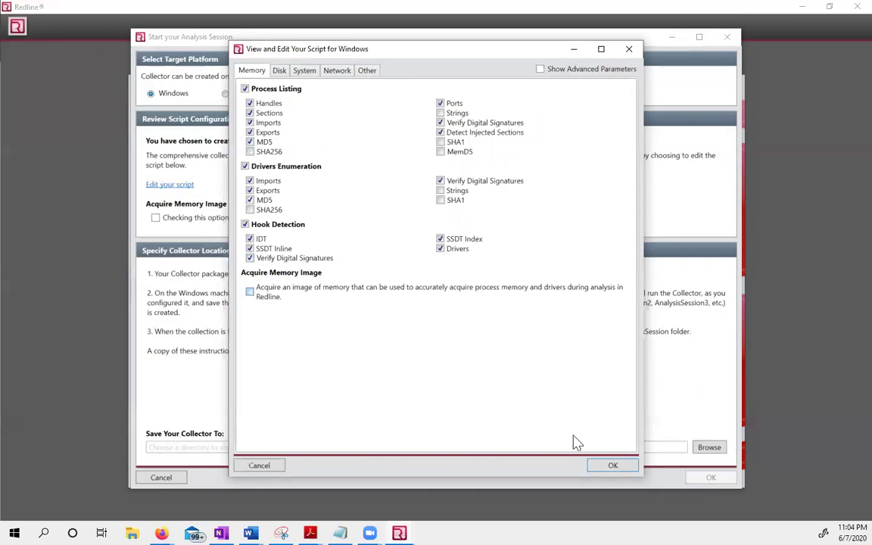
{"action": "left_click", "coordinate": [250, 293]}
Step: Save the script settings and set the collector location to a new folder F:\Collector2
{"action": "left_click", "coordinate": [613, 466]}
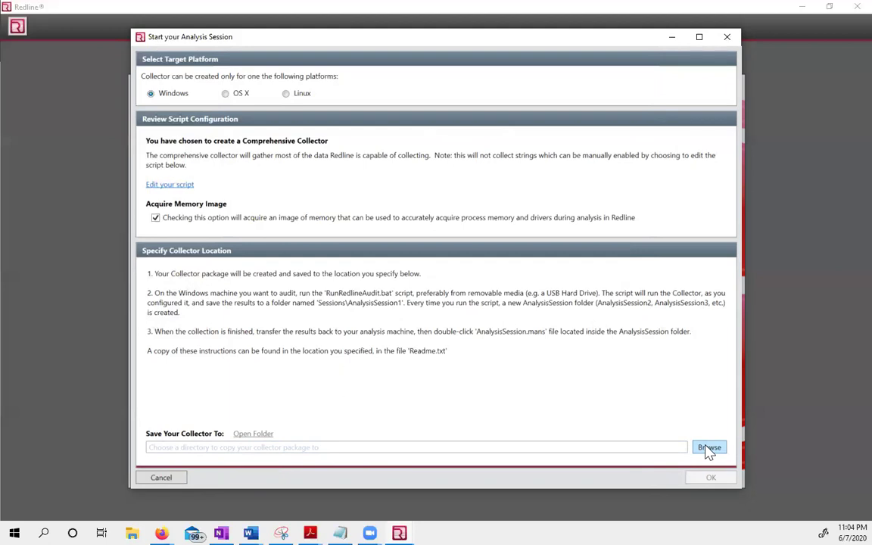
{"action": "left_click", "coordinate": [704, 449]}
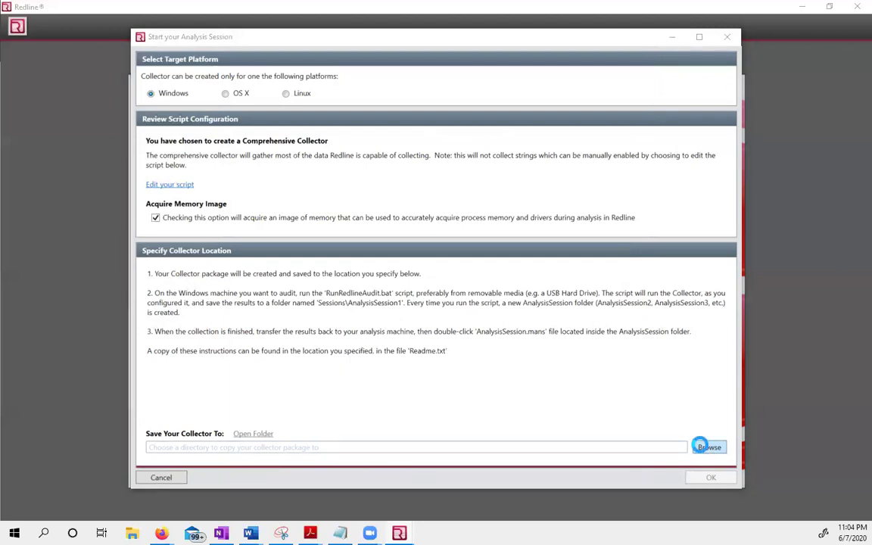
{"action": "left_click", "coordinate": [313, 234]}
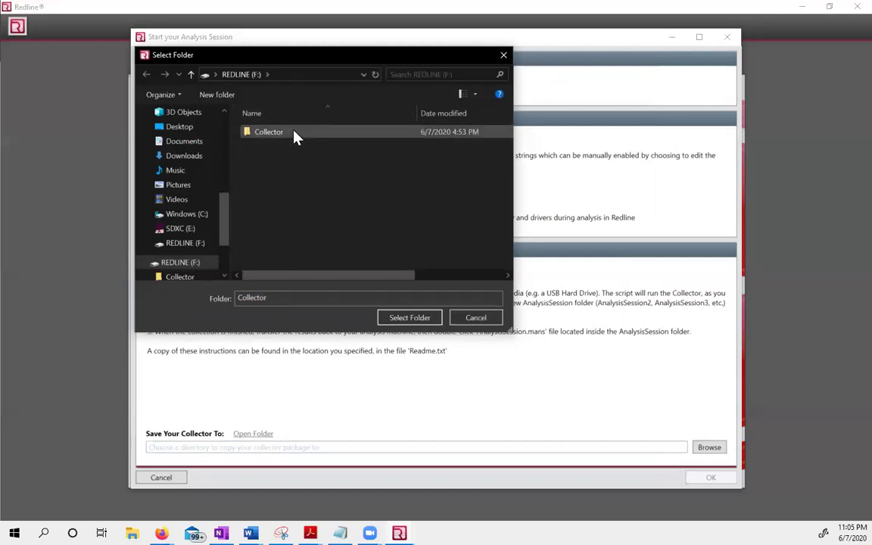
{"action": "right_click", "coordinate": [295, 168]}
{"action": "mouse_move", "coordinate": [262, 293]}
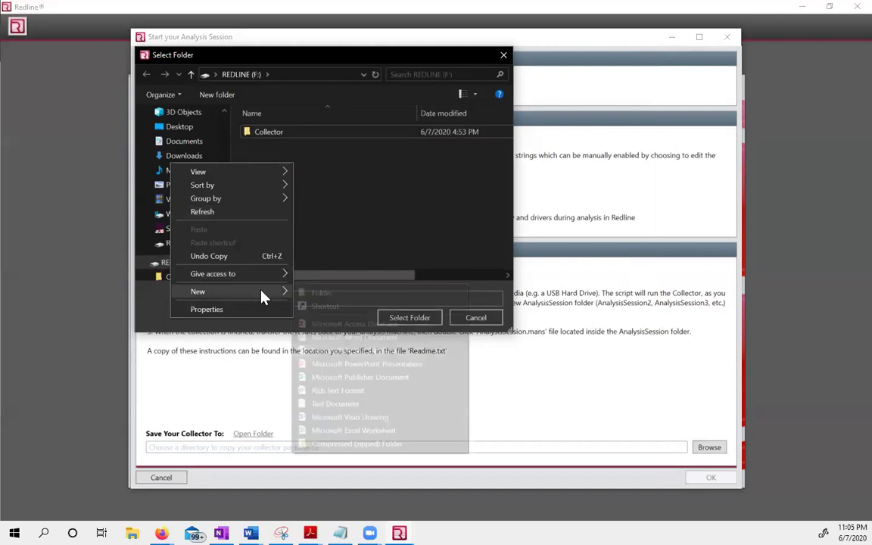
{"action": "left_click", "coordinate": [321, 293]}
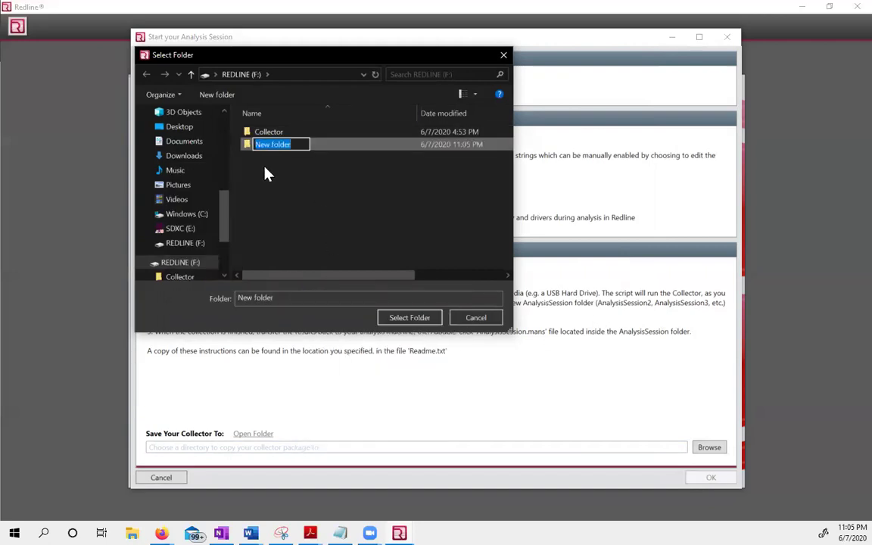
{"action": "type", "text": "Collec"}
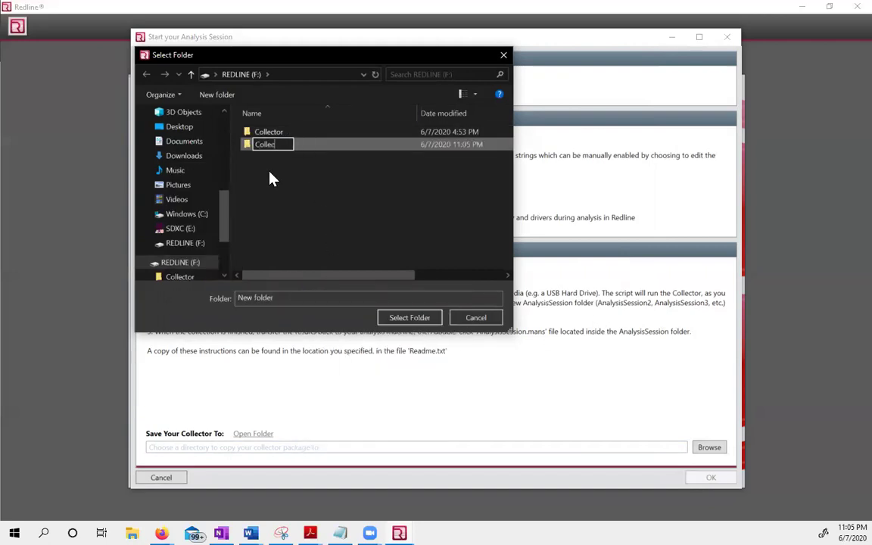
{"action": "type", "text": "tor2"}
{"action": "key", "text": "Return"}
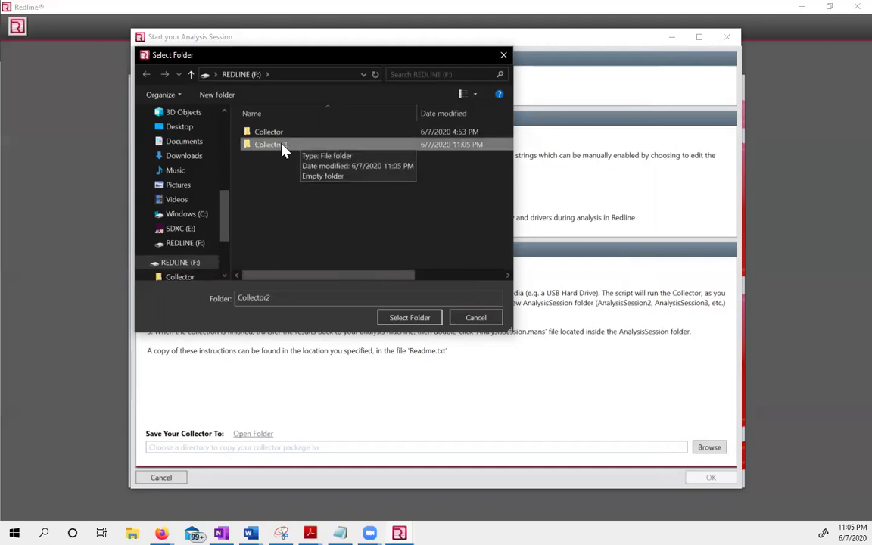
{"action": "left_click", "coordinate": [405, 316]}
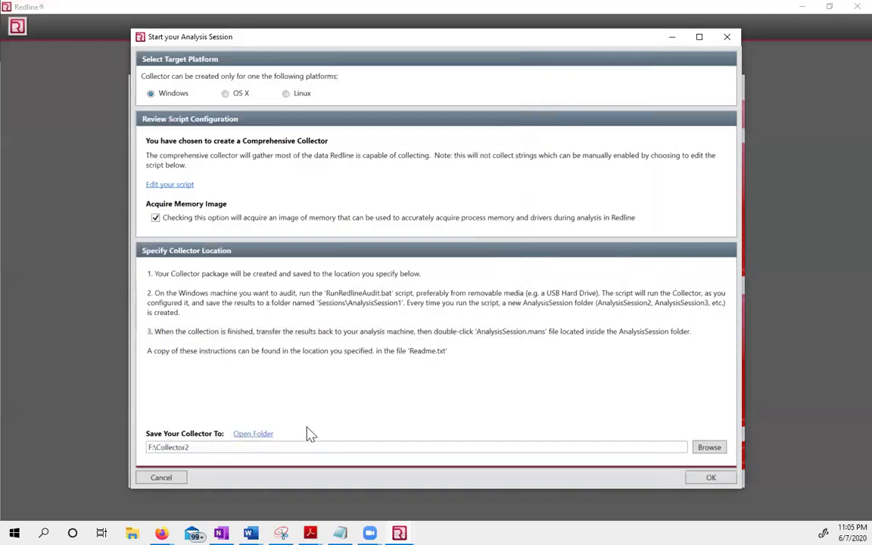
Step: Confirm the session setup to build the collector package in F:\Collector2
{"action": "left_click", "coordinate": [720, 478]}
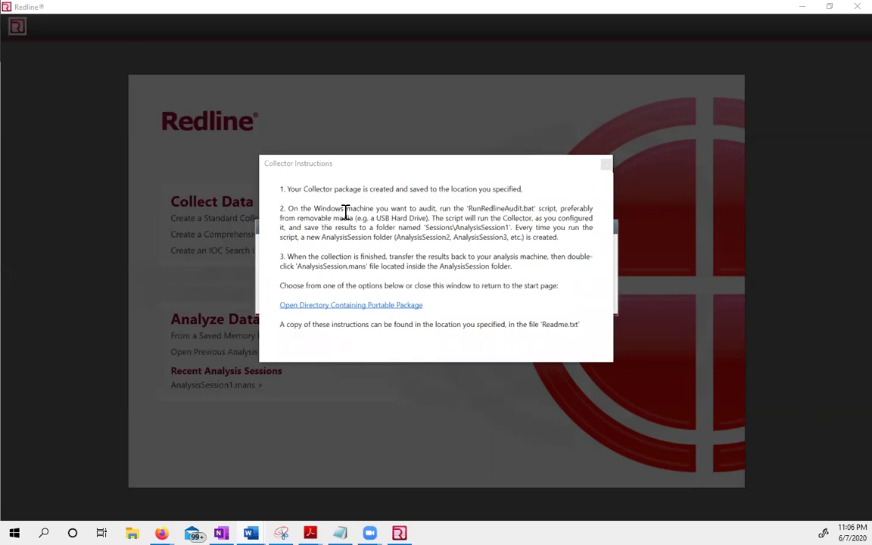
Step: Read the collector instructions, noting the RunRedlineAudit.bat script, then close them
{"action": "left_click_drag", "start_coordinate": [301, 189], "coordinate": [522, 191]}
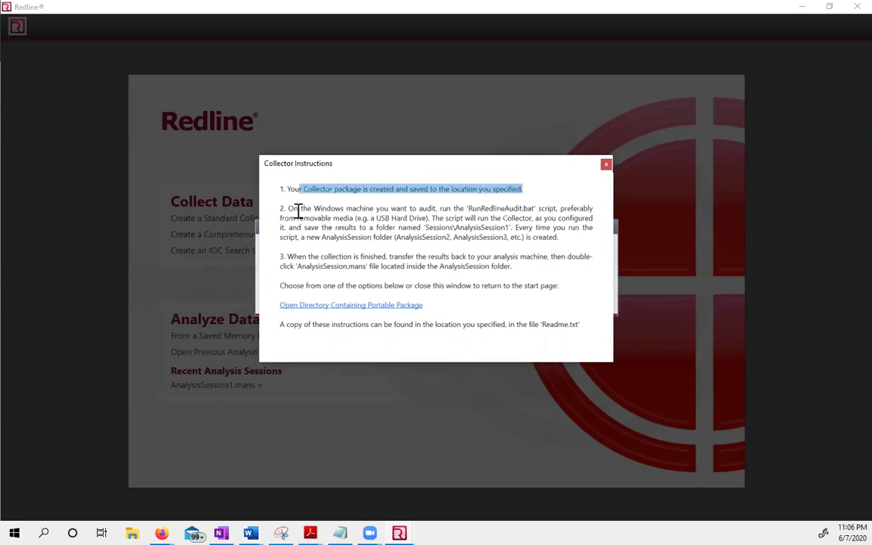
{"action": "left_click_drag", "start_coordinate": [278, 209], "coordinate": [438, 209]}
{"action": "left_click", "coordinate": [438, 208]}
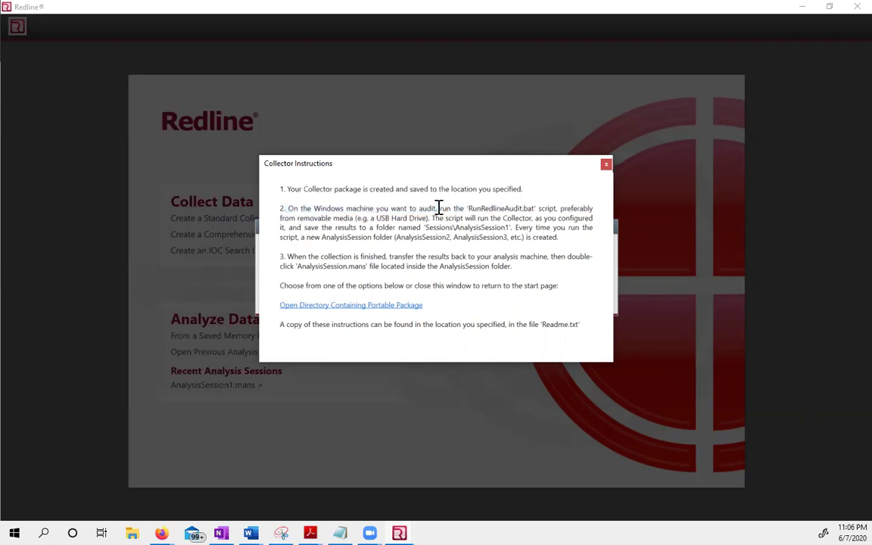
{"action": "left_click_drag", "start_coordinate": [465, 209], "coordinate": [535, 211]}
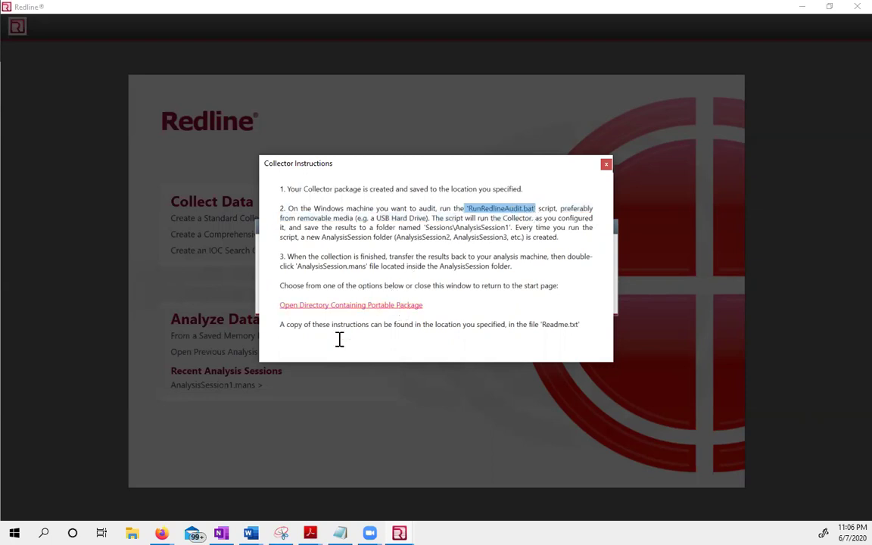
{"action": "left_click", "coordinate": [360, 389]}
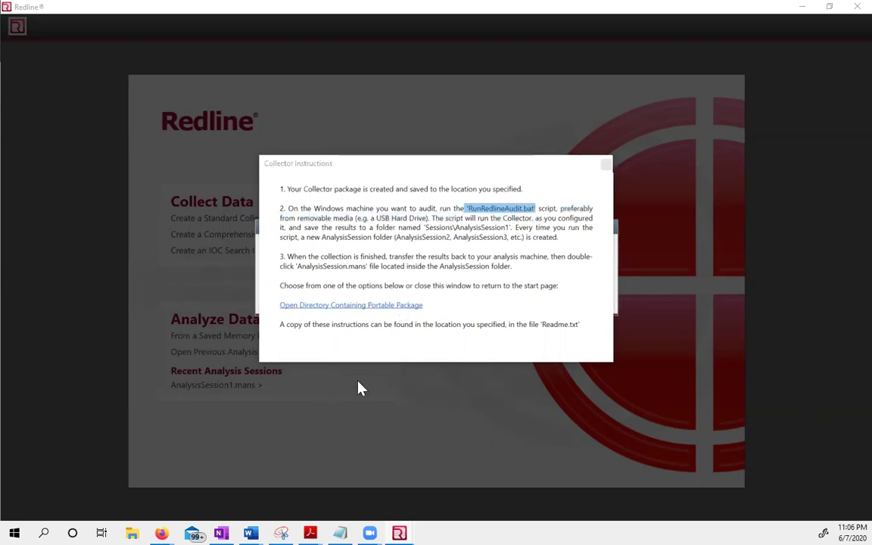
{"action": "left_click", "coordinate": [606, 164]}
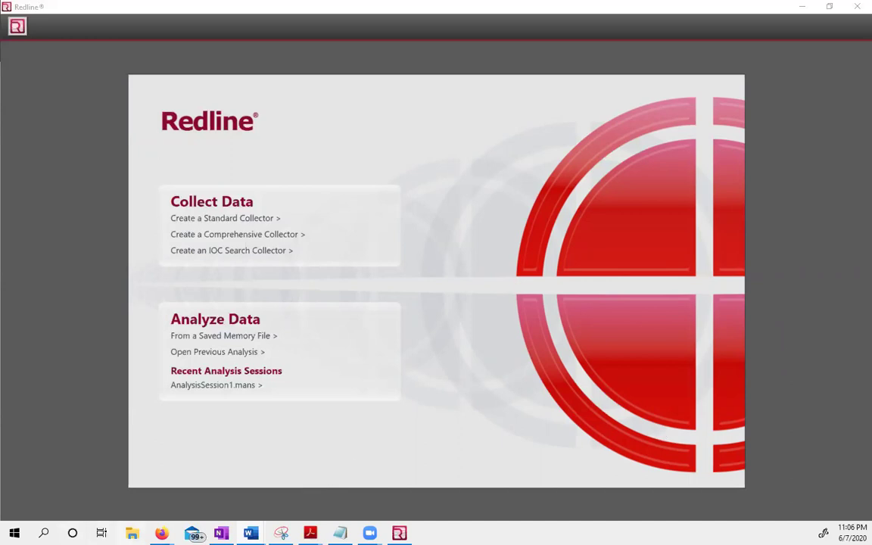
{"action": "left_click", "coordinate": [131, 532]}
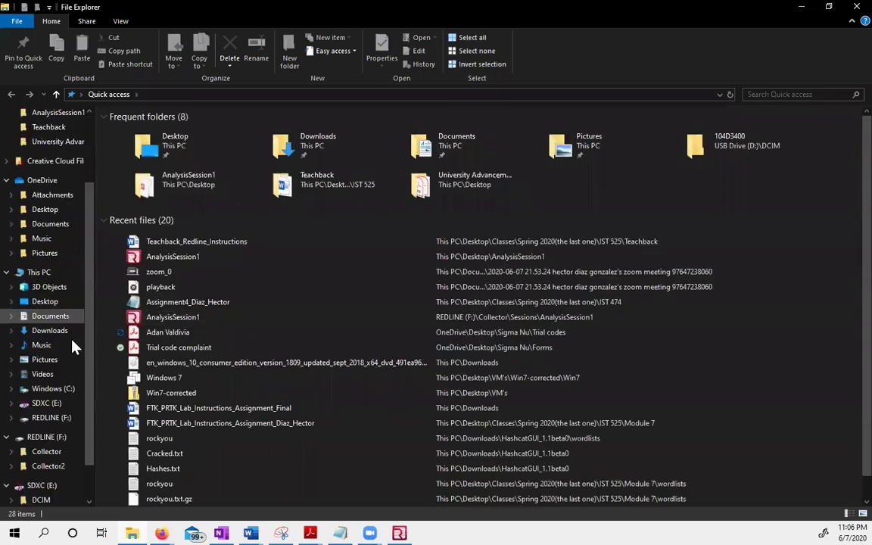
{"action": "left_click", "coordinate": [53, 467]}
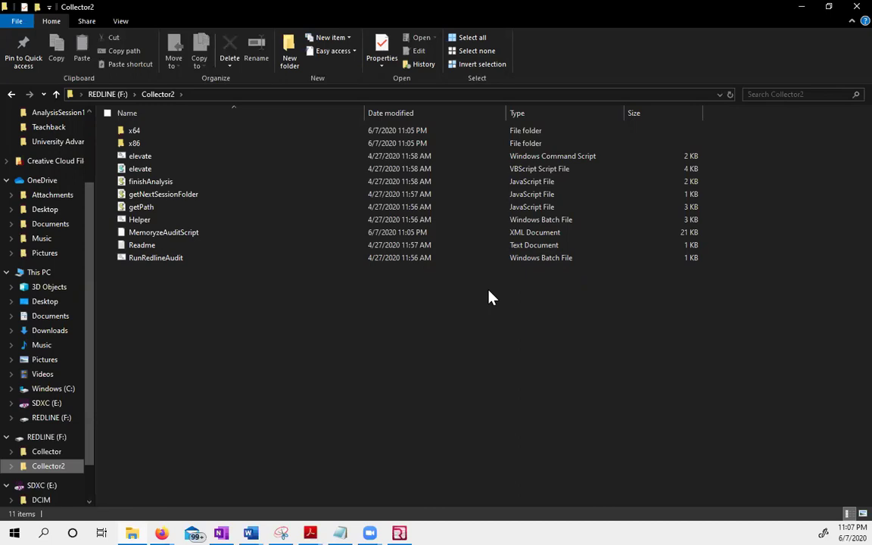
{"action": "left_click", "coordinate": [851, 9]}
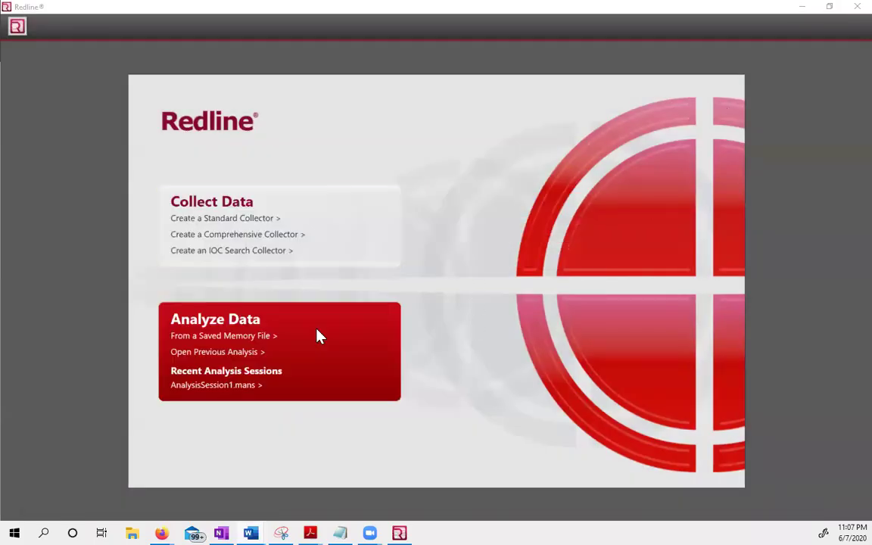
Step: Browse to F:\Collector\Sessions\AnalysisSession1 and open AnalysisSession1.mans in Redline
{"action": "left_click", "coordinate": [255, 387]}
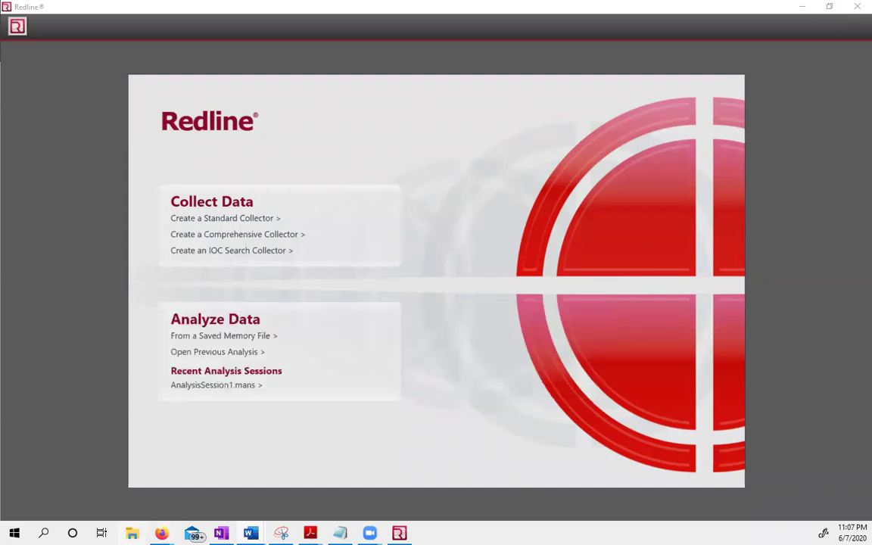
{"action": "left_click", "coordinate": [132, 533]}
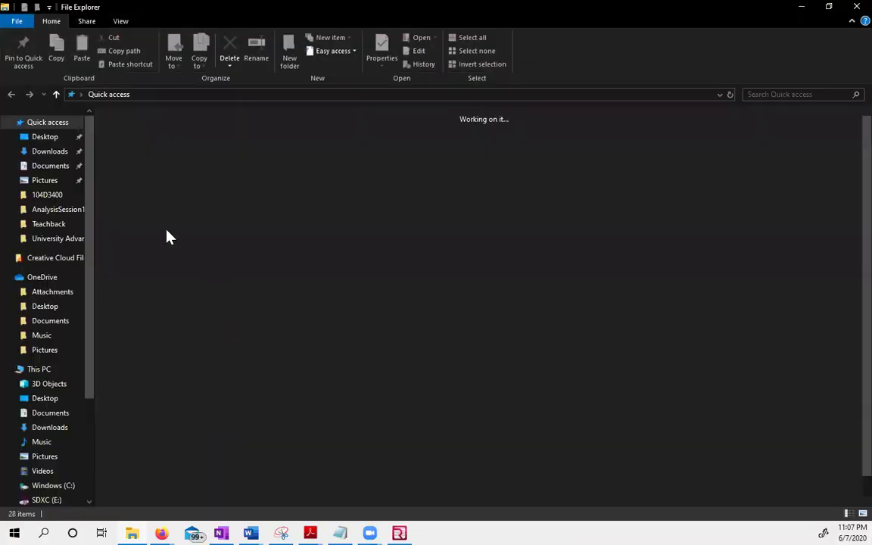
{"action": "scroll", "coordinate": [44, 374], "scroll_direction": "down", "scroll_amount": 3}
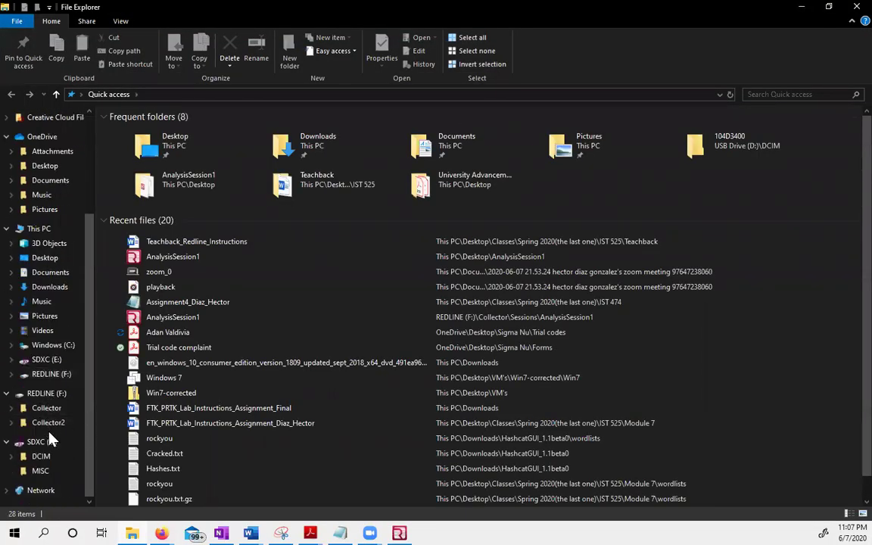
{"action": "left_click", "coordinate": [48, 424]}
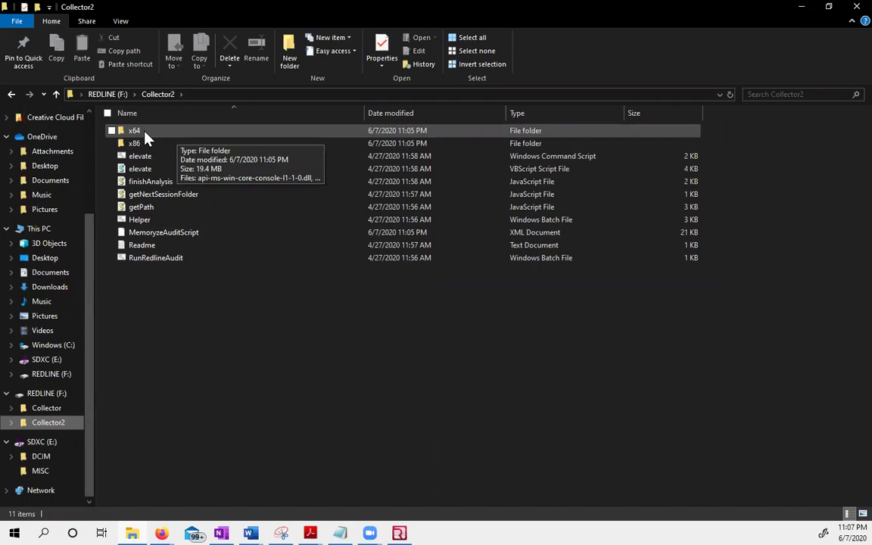
{"action": "left_click", "coordinate": [47, 408]}
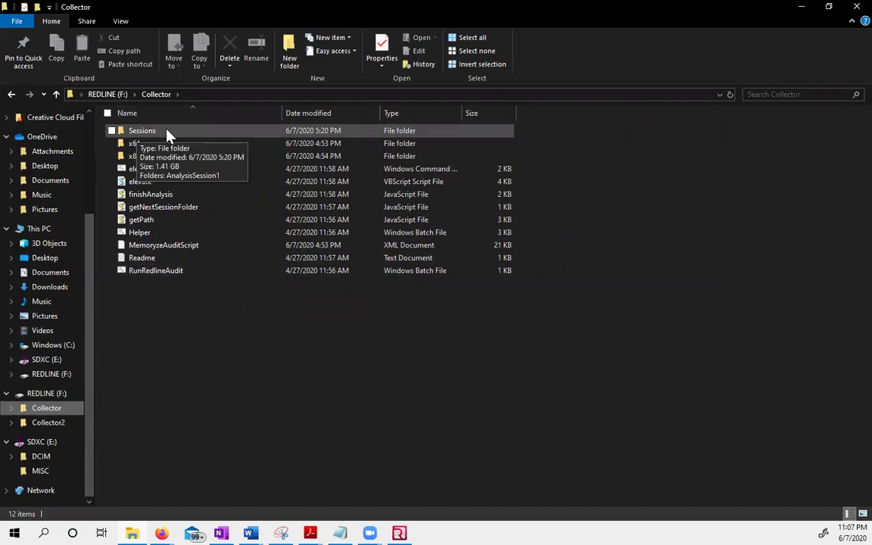
{"action": "double_click", "coordinate": [263, 136]}
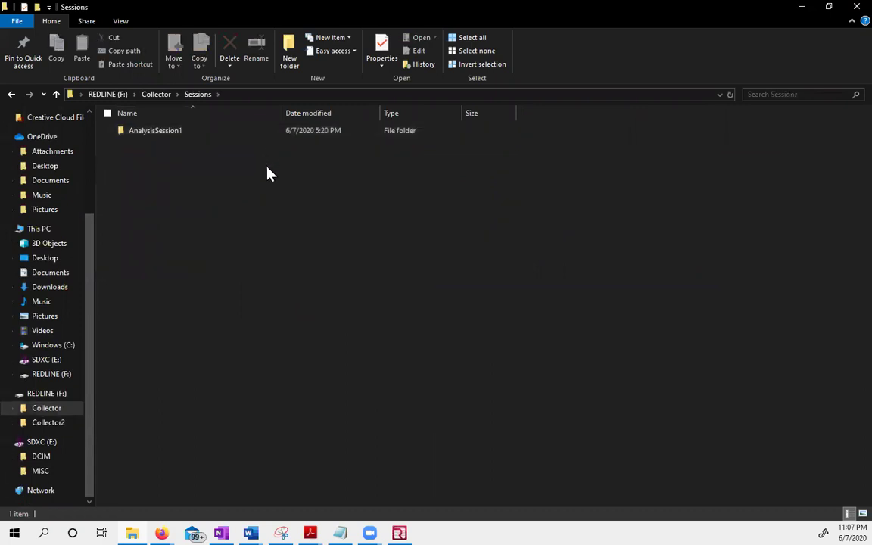
{"action": "double_click", "coordinate": [196, 134]}
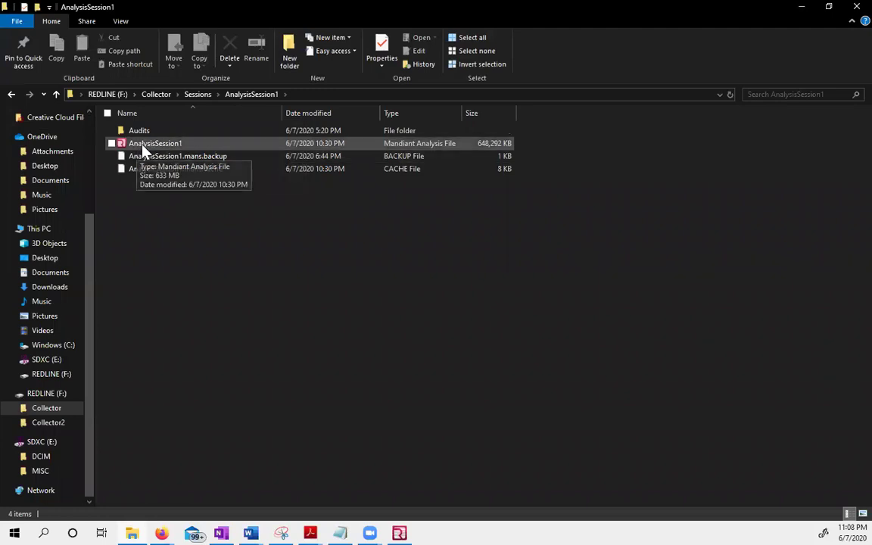
{"action": "double_click", "coordinate": [188, 148]}
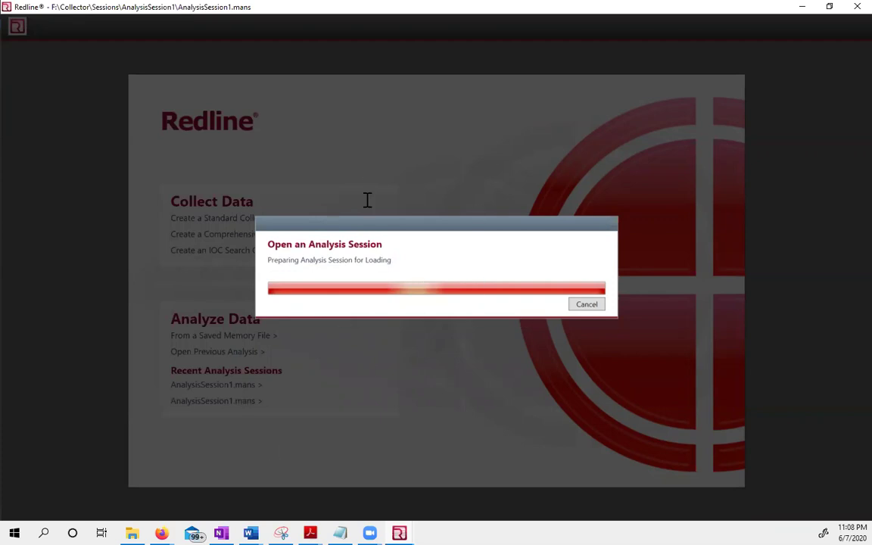
{"action": "mouse_move", "coordinate": [132, 533]}
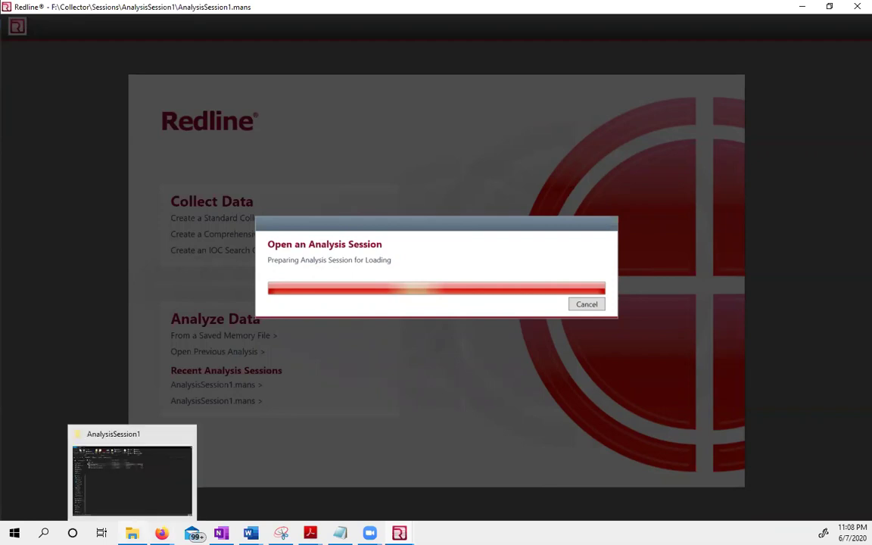
Step: Return Explorer to the F:\Collector folder and show the Redline window thumbnails
{"action": "left_click", "coordinate": [135, 506]}
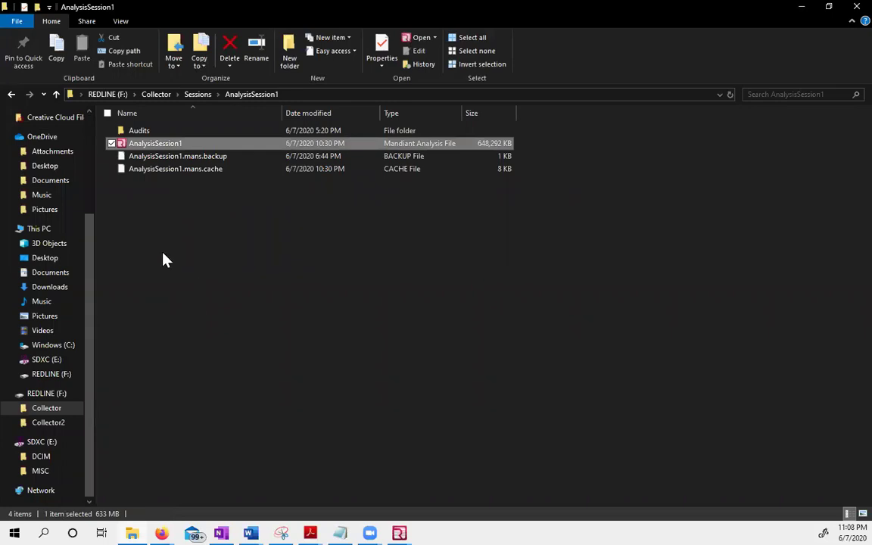
{"action": "left_click", "coordinate": [163, 94]}
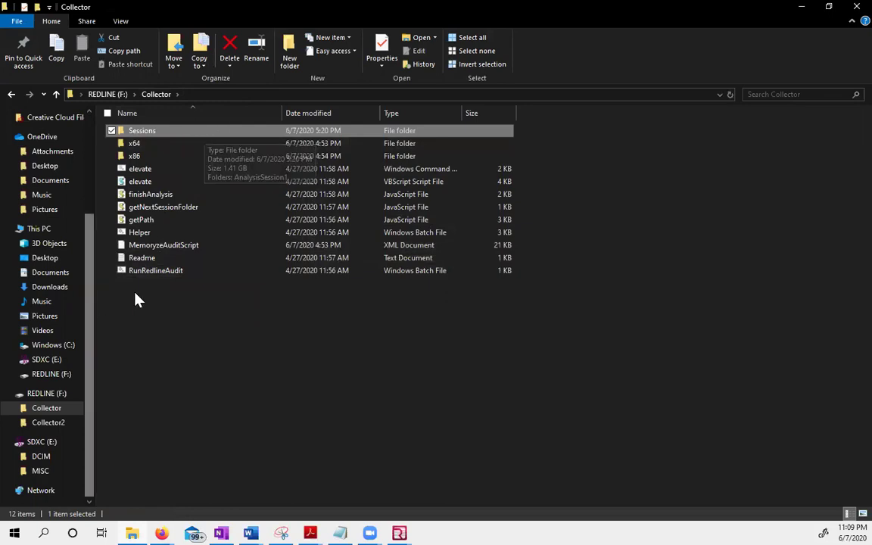
{"action": "left_click", "coordinate": [179, 296]}
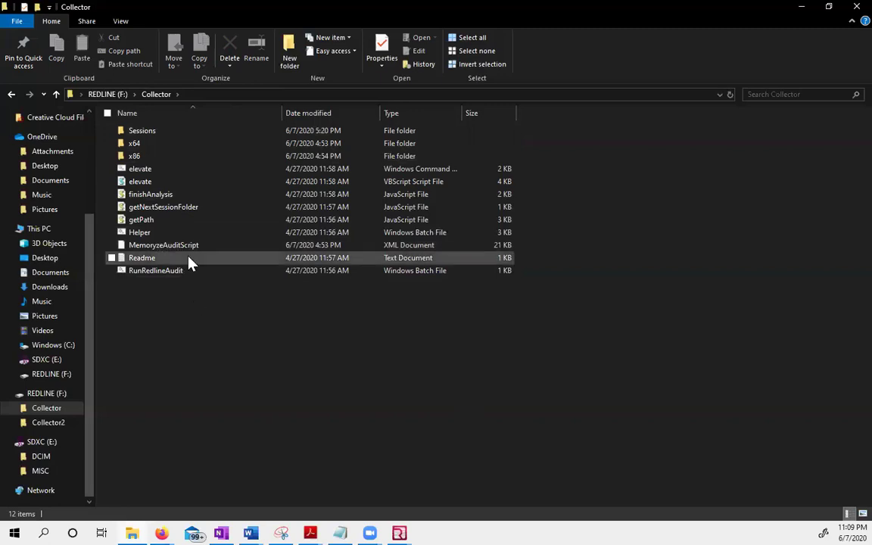
{"action": "left_click", "coordinate": [399, 533]}
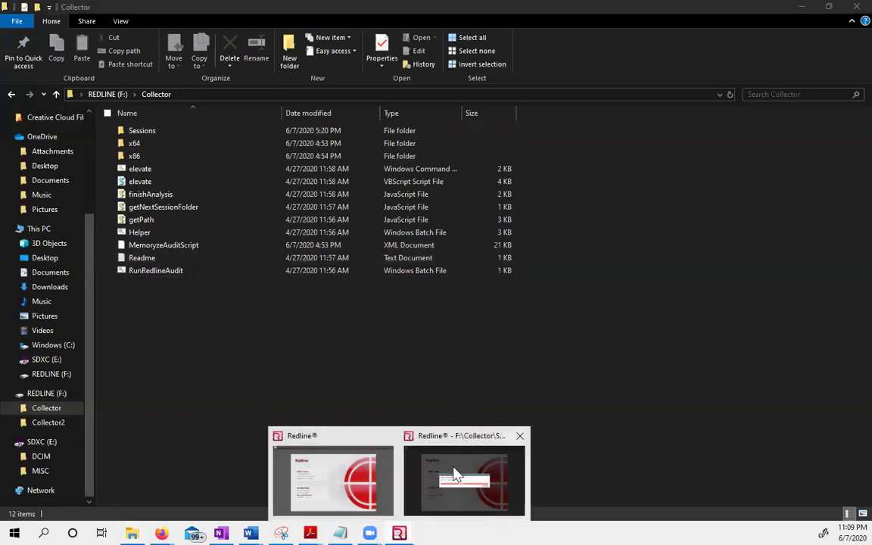
Step: Switch to the second Redline window and let AnalysisSession1 finish loading
{"action": "left_click", "coordinate": [456, 474]}
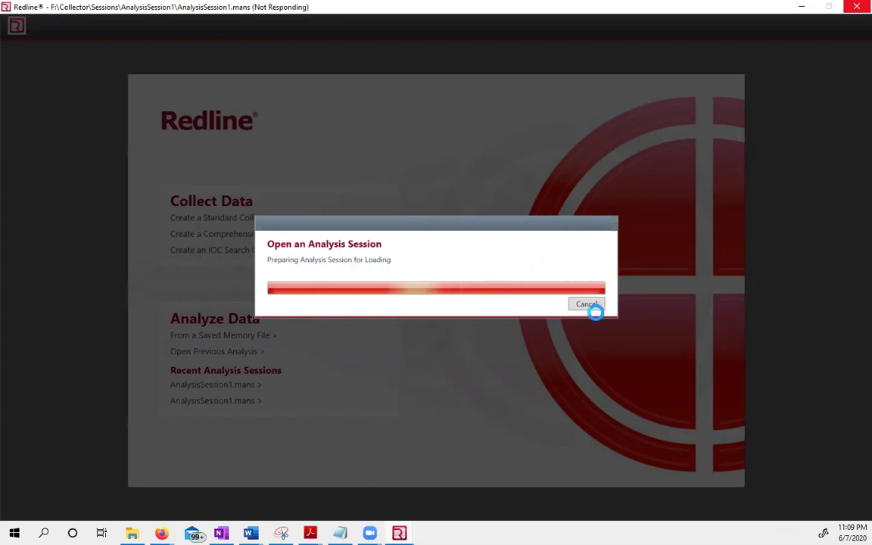
{"action": "mouse_move", "coordinate": [399, 533]}
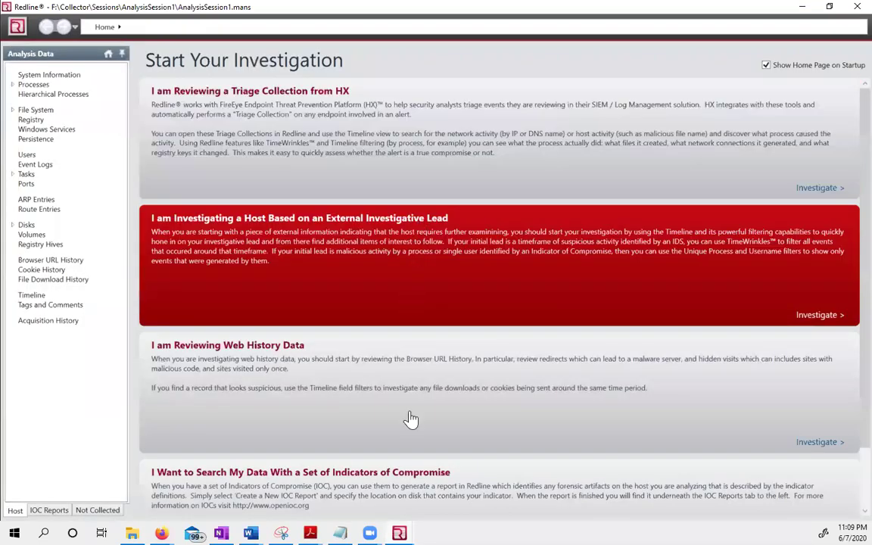
Step: Open the Timeline view from AnalysisSession1's Analysis Data tree
{"action": "scroll", "coordinate": [424, 424], "scroll_direction": "down", "scroll_amount": 1}
{"action": "scroll", "coordinate": [423, 409], "scroll_direction": "up", "scroll_amount": 1}
{"action": "left_click", "coordinate": [814, 318]}
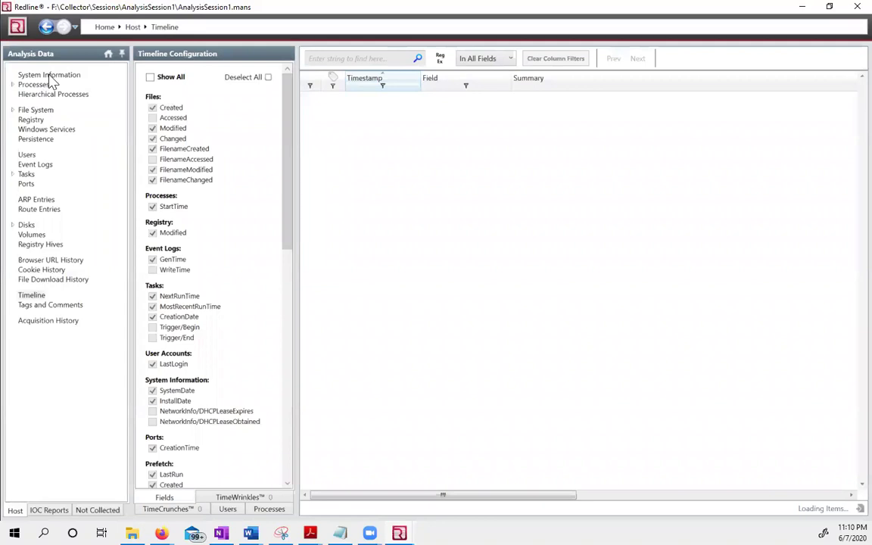
Step: Review the Processor Identity and logged-in user in System Information, then open the Processes list
{"action": "left_click", "coordinate": [50, 76]}
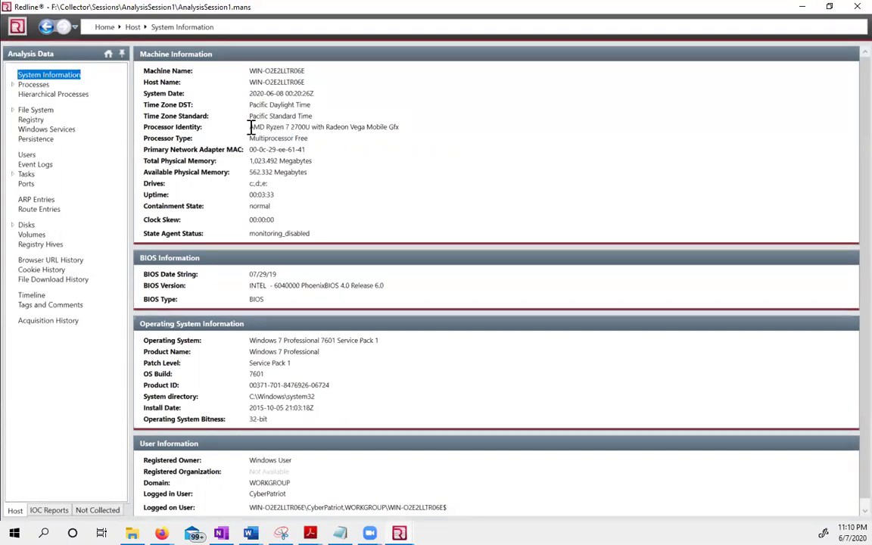
{"action": "left_click_drag", "start_coordinate": [251, 127], "coordinate": [401, 130]}
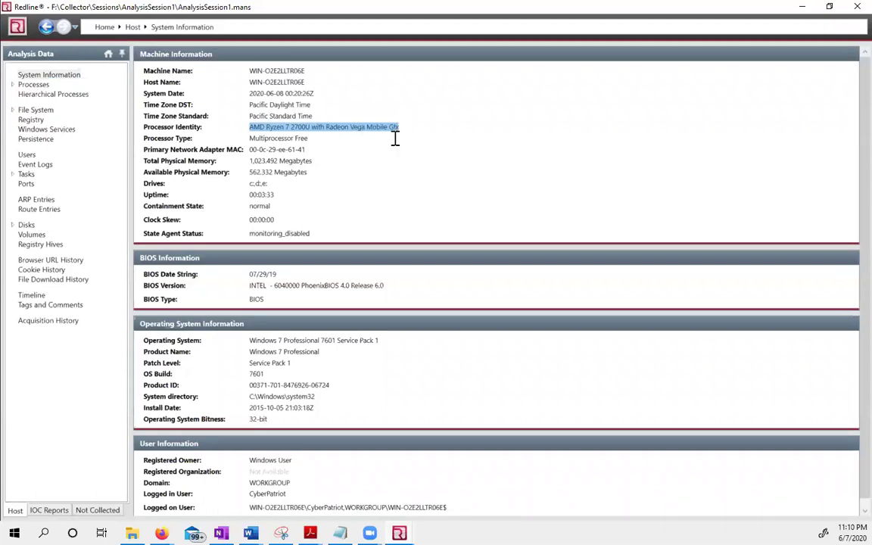
{"action": "left_click", "coordinate": [255, 135]}
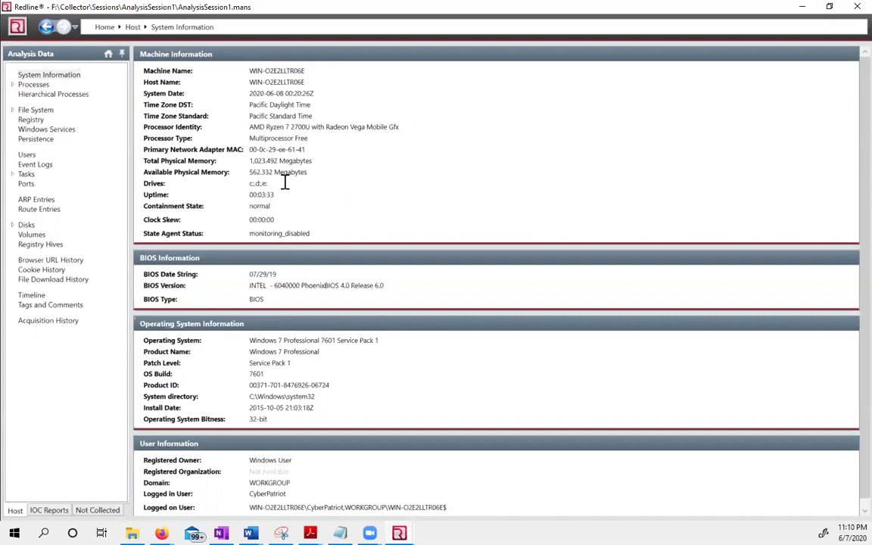
{"action": "scroll", "coordinate": [280, 306], "scroll_direction": "down", "scroll_amount": 1}
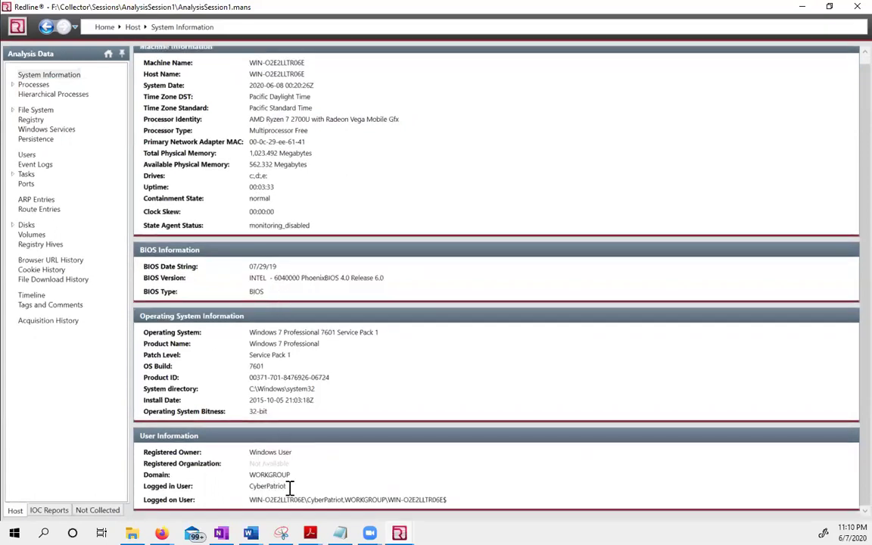
{"action": "left_click_drag", "start_coordinate": [289, 486], "coordinate": [246, 493]}
{"action": "left_click", "coordinate": [33, 85]}
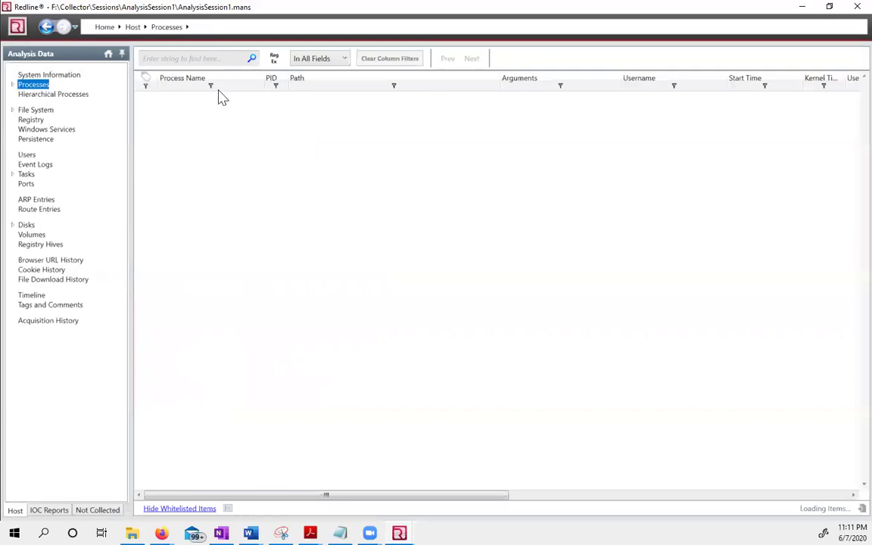
Step: Switch to the Hierarchical Processes view of the host's process data
{"action": "left_click", "coordinate": [83, 98]}
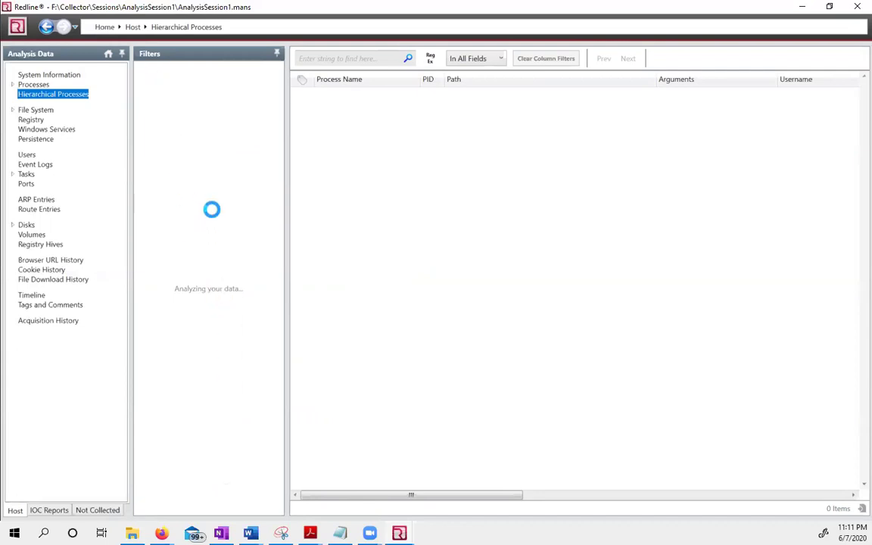
Step: Open the File System listing and scroll through the host's file items
{"action": "left_click", "coordinate": [37, 110]}
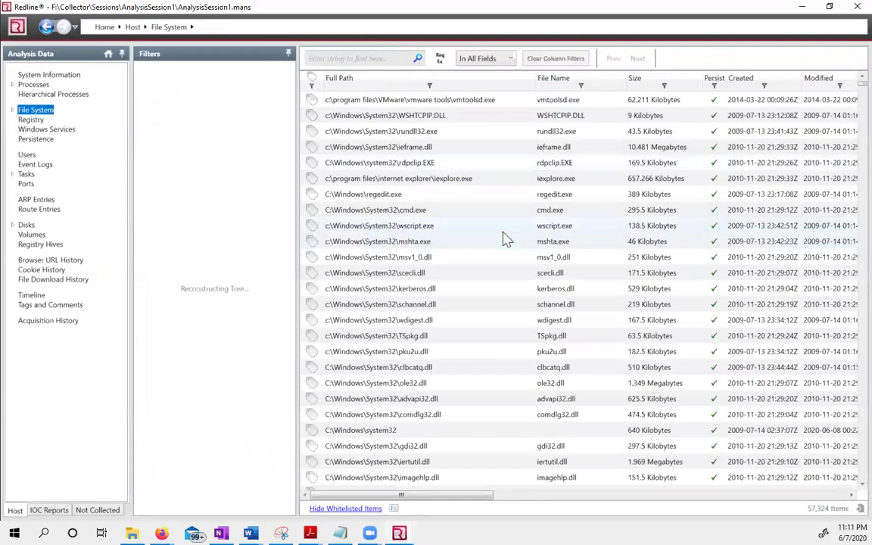
{"action": "scroll", "coordinate": [519, 239], "scroll_direction": "down", "scroll_amount": 4}
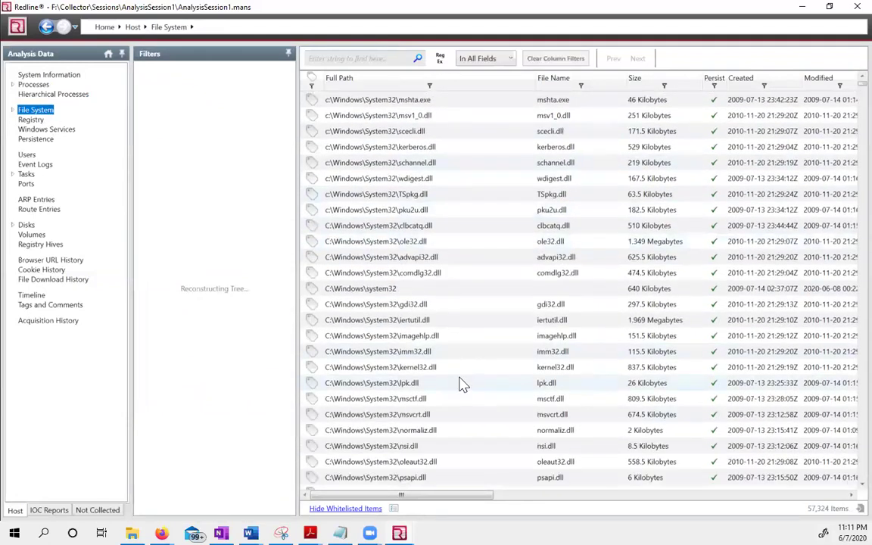
{"action": "scroll", "coordinate": [454, 374], "scroll_direction": "down", "scroll_amount": 8}
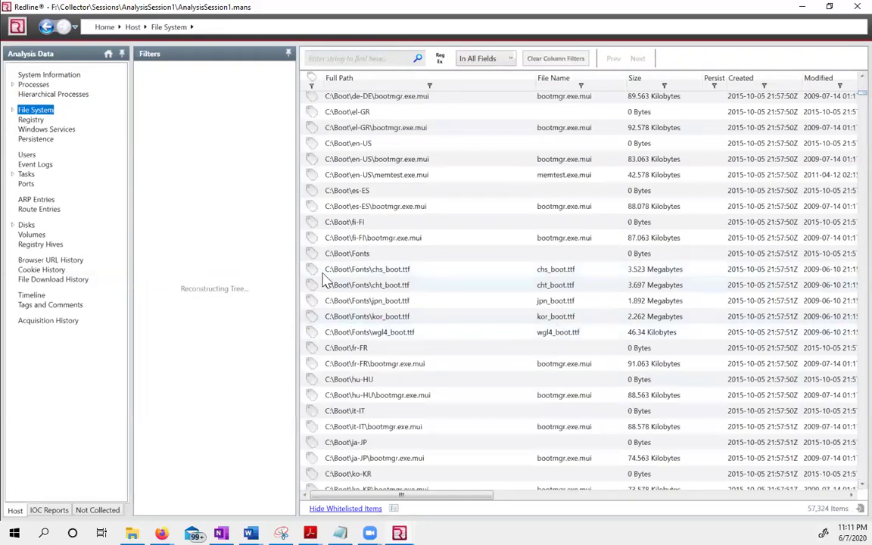
Step: Widen the file list past the Filters panel and narrow Accessed to reveal the Changed column
{"action": "left_click", "coordinate": [294, 195]}
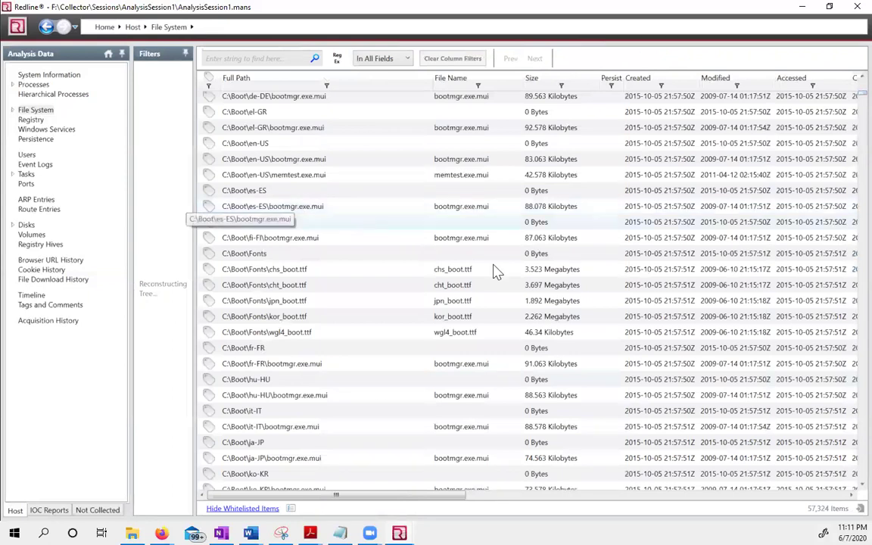
{"action": "scroll", "coordinate": [506, 273], "scroll_direction": "up", "scroll_amount": 5}
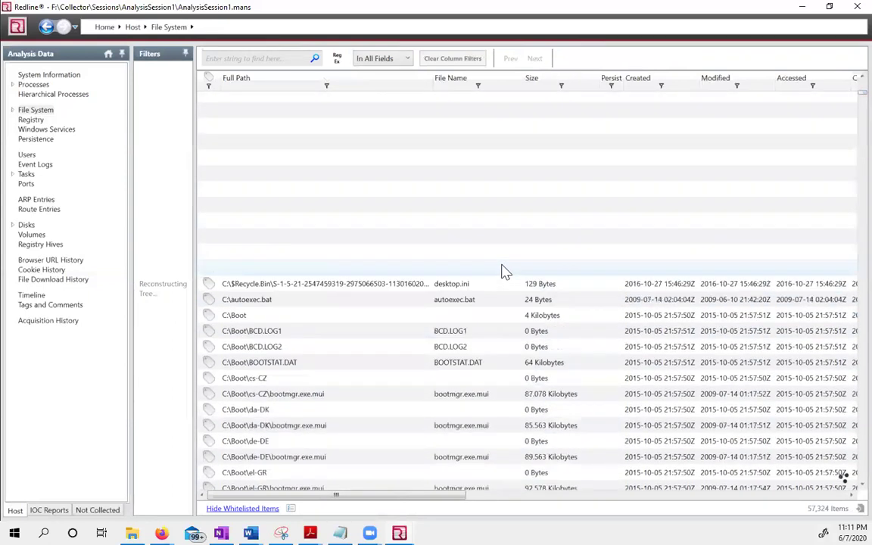
{"action": "scroll", "coordinate": [506, 273], "scroll_direction": "up", "scroll_amount": 5}
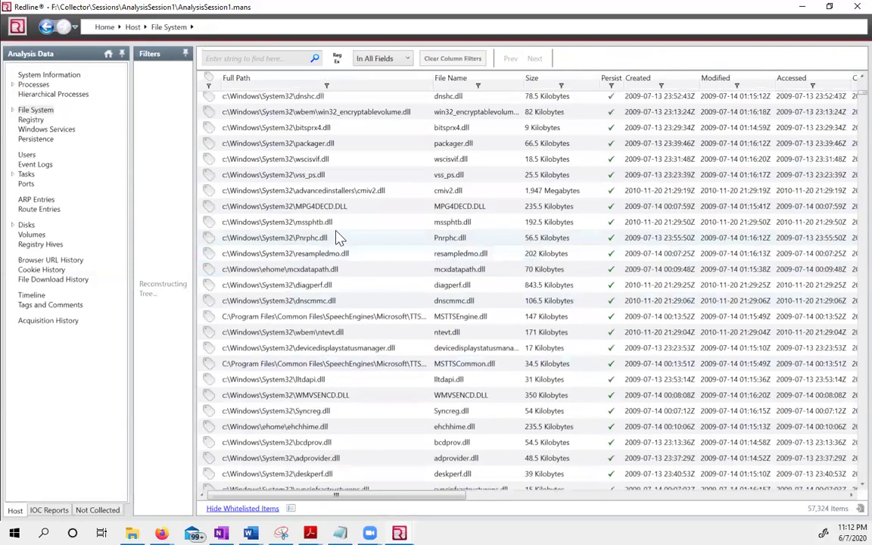
{"action": "scroll", "coordinate": [351, 243], "scroll_direction": "up", "scroll_amount": 2}
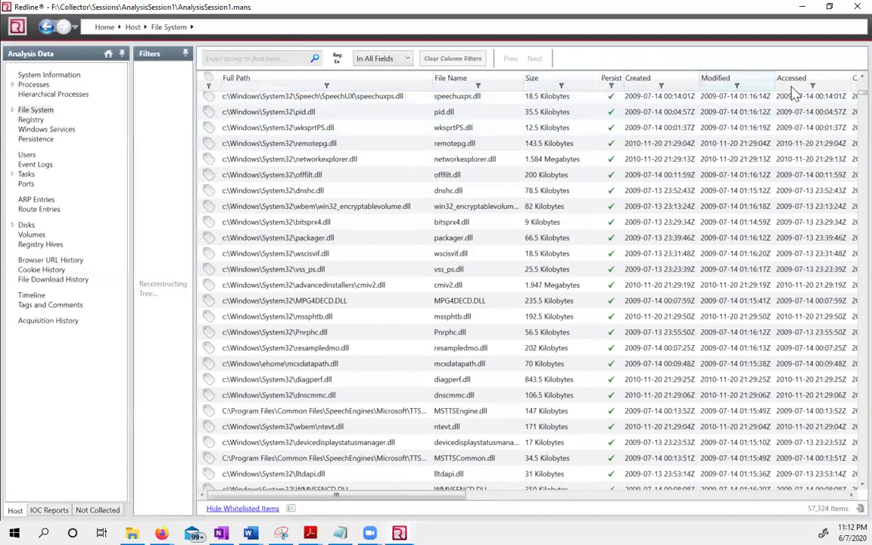
{"action": "left_click_drag", "start_coordinate": [850, 82], "coordinate": [832, 86]}
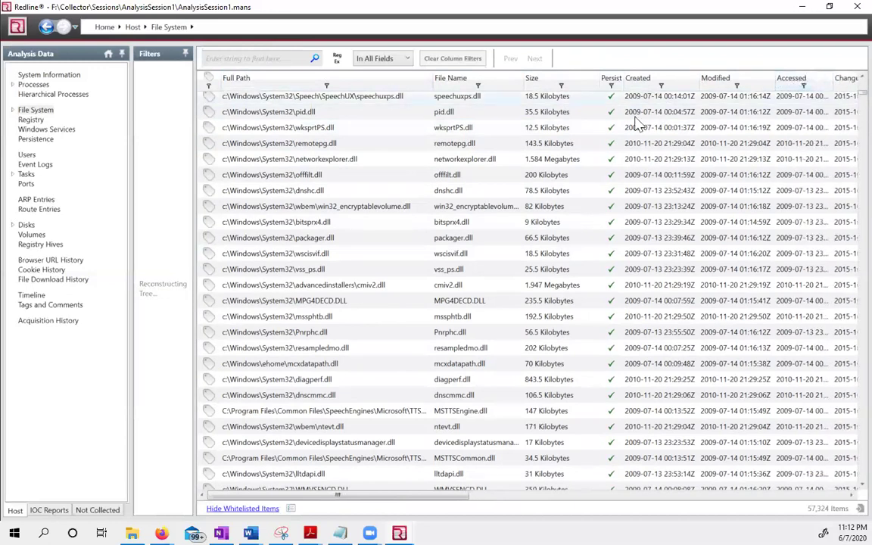
Step: Step through Registry, Users, Event Logs and Tasks, ending on Disks: PhysicalDrive0, PhysicalDrive1 and CdRom0
{"action": "left_click", "coordinate": [31, 121]}
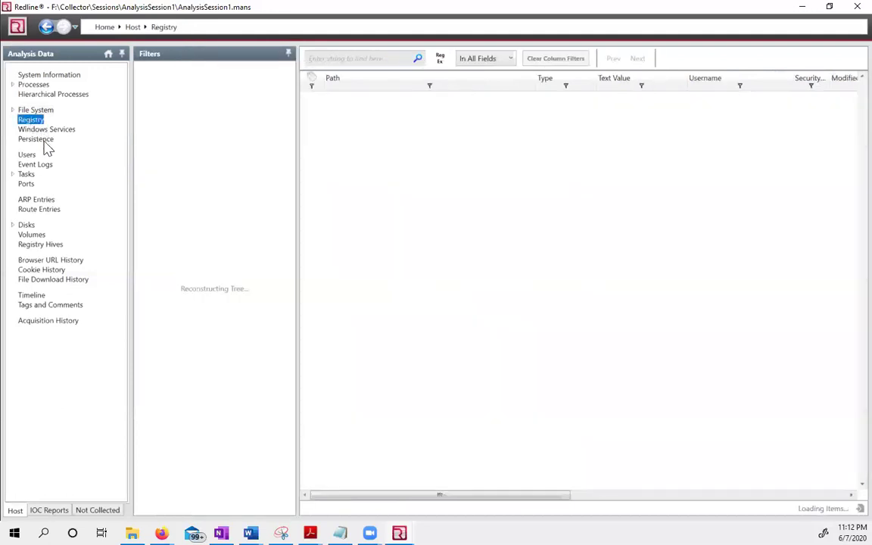
{"action": "left_click", "coordinate": [26, 155]}
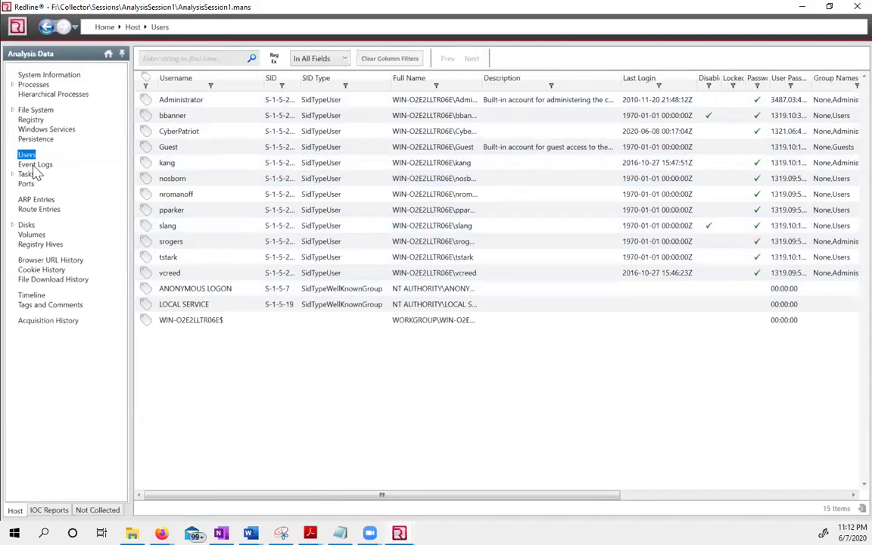
{"action": "left_click", "coordinate": [34, 165]}
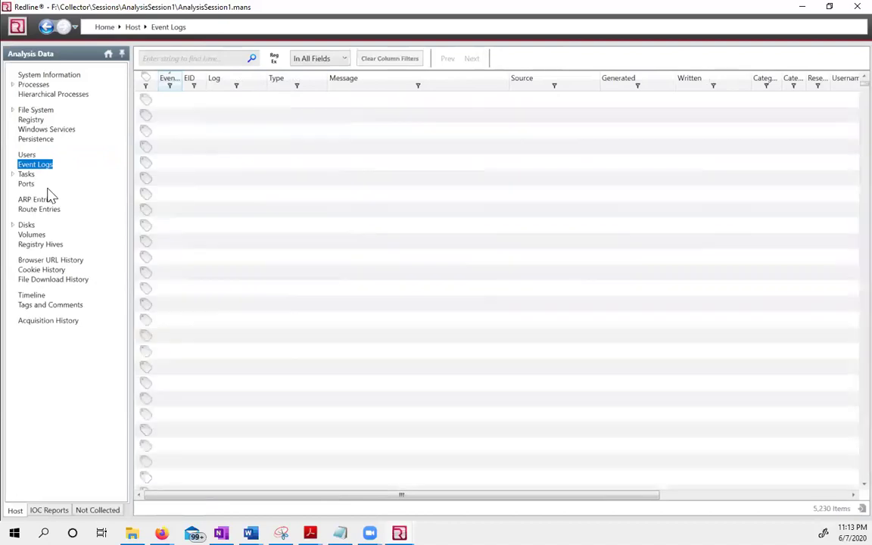
{"action": "key", "text": "Down"}
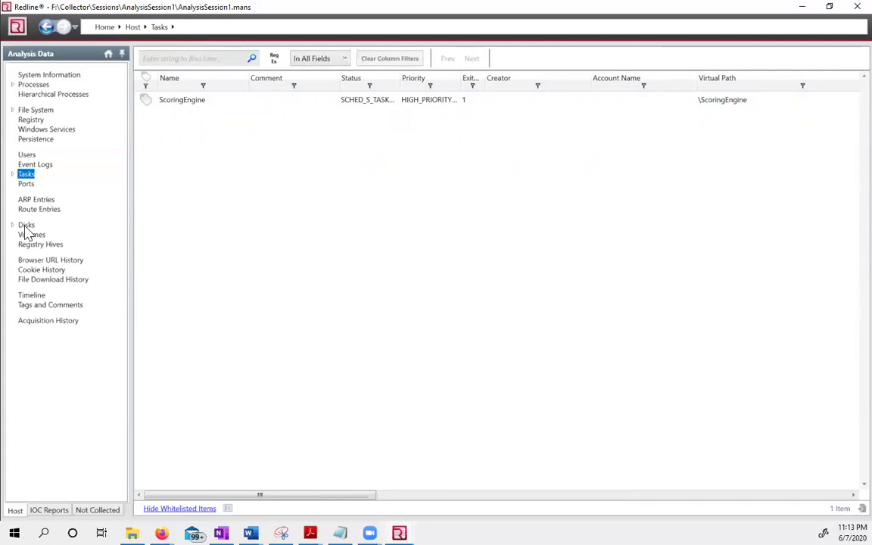
{"action": "left_click", "coordinate": [27, 226]}
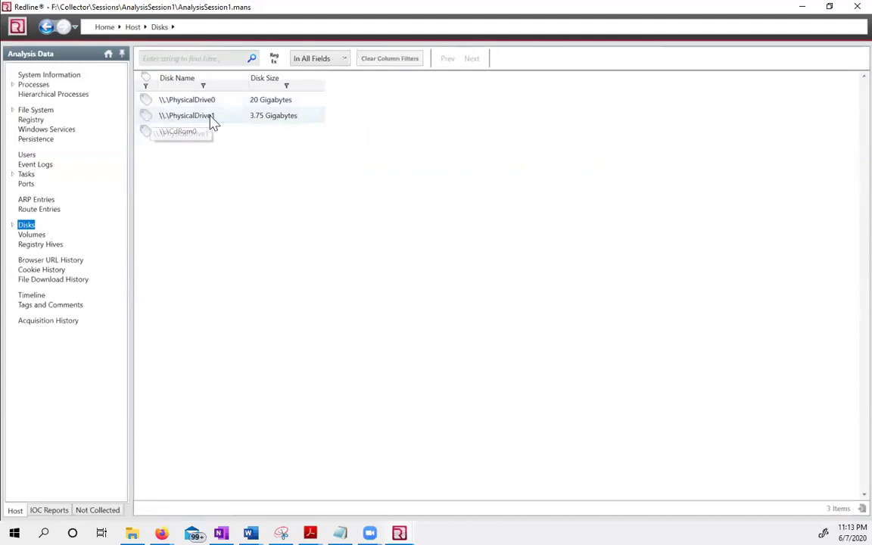
{"action": "left_click", "coordinate": [40, 261]}
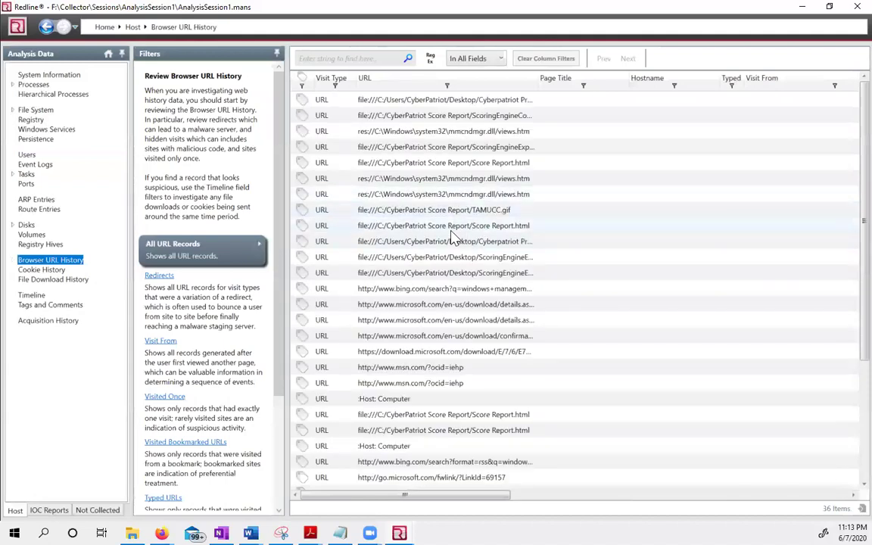
{"action": "scroll", "coordinate": [473, 284], "scroll_direction": "down", "scroll_amount": 4}
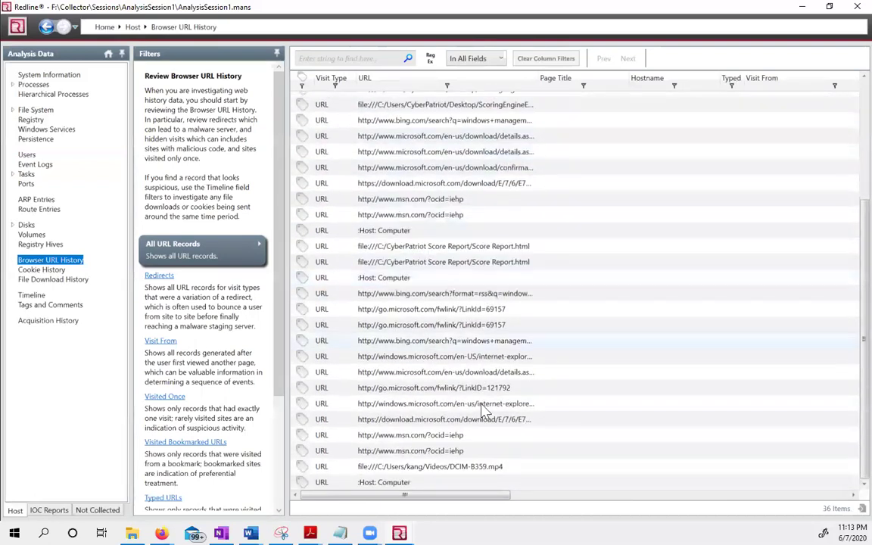
{"action": "scroll", "coordinate": [522, 337], "scroll_direction": "up", "scroll_amount": 5}
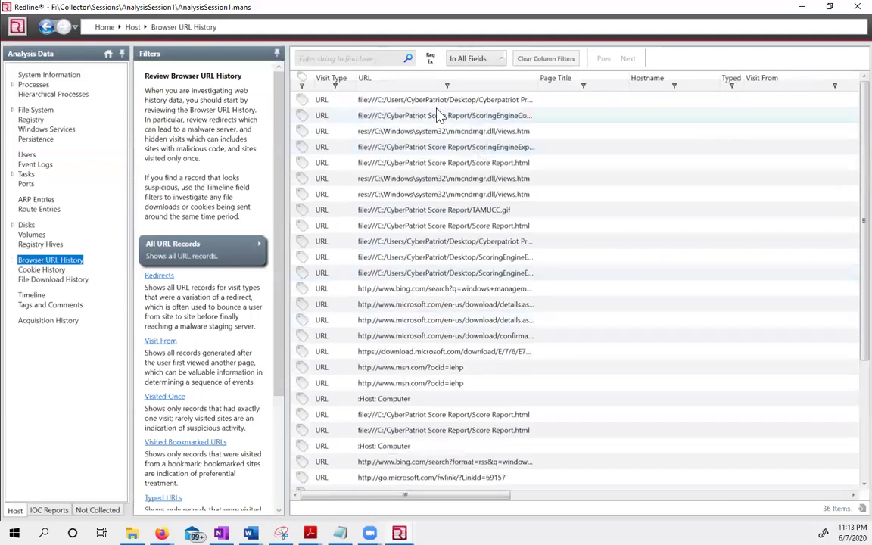
{"action": "scroll", "coordinate": [469, 295], "scroll_direction": "down", "scroll_amount": 3}
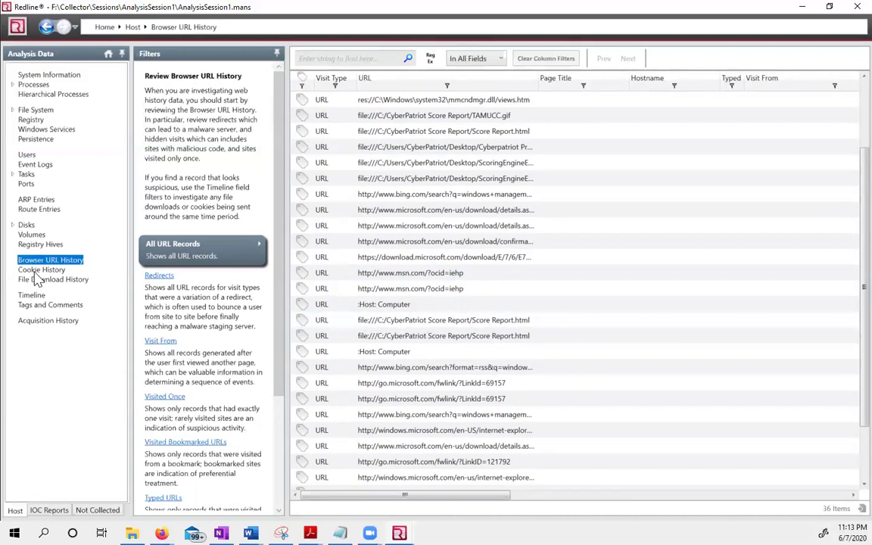
Step: Show Cookie History and scroll through the 61 cookie records, including Bing and MSN cookies
{"action": "left_click", "coordinate": [38, 270]}
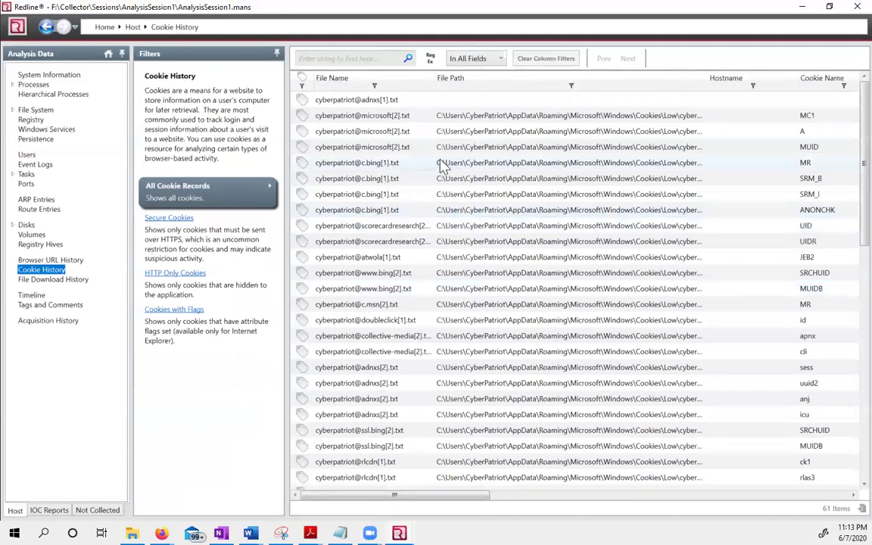
{"action": "scroll", "coordinate": [749, 238], "scroll_direction": "down", "scroll_amount": 4}
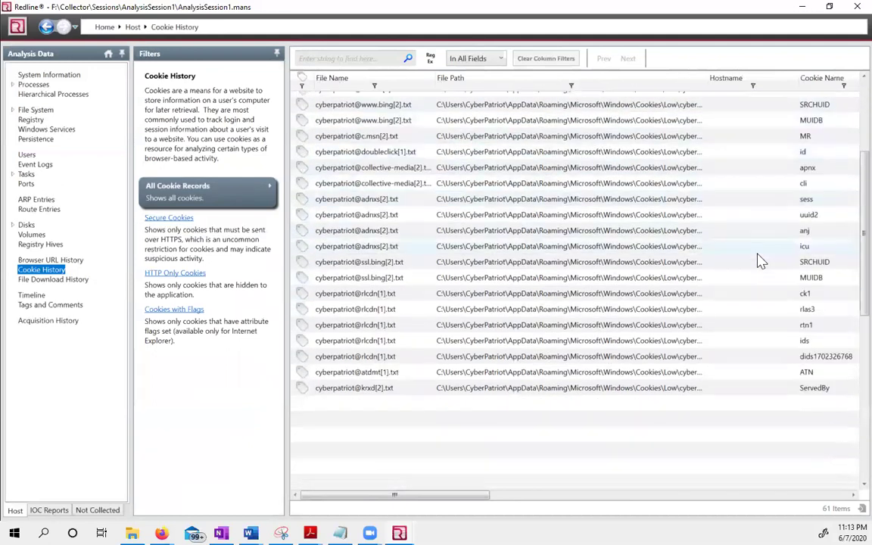
{"action": "scroll", "coordinate": [787, 339], "scroll_direction": "down", "scroll_amount": 2}
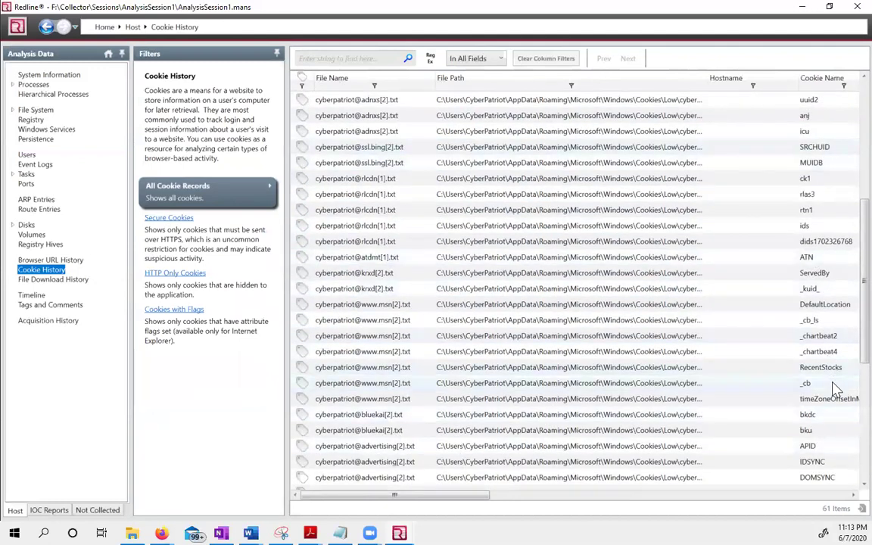
{"action": "scroll", "coordinate": [829, 407], "scroll_direction": "down", "scroll_amount": 6}
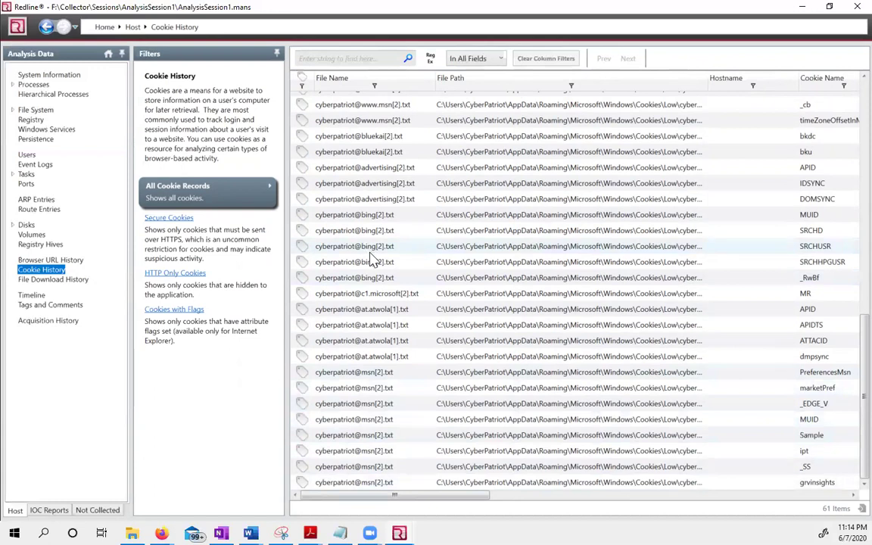
{"action": "scroll", "coordinate": [374, 273], "scroll_direction": "up", "scroll_amount": 6}
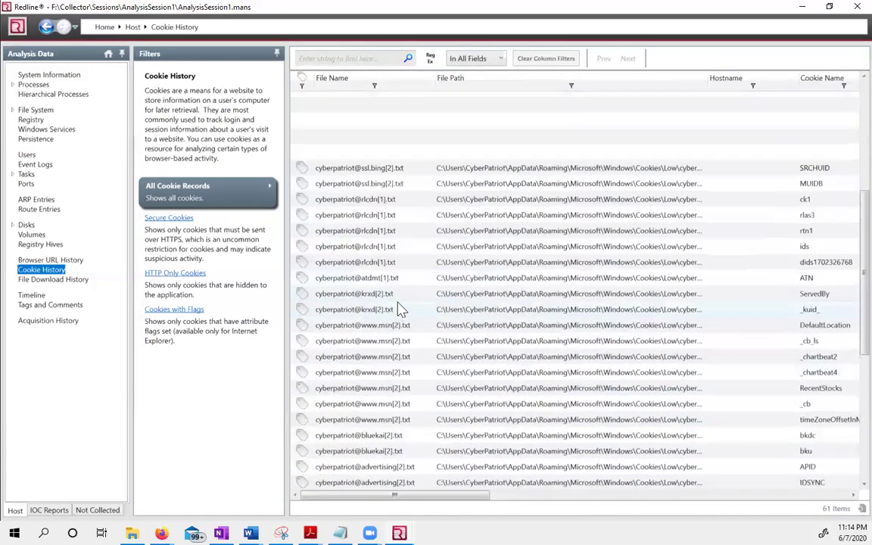
{"action": "scroll", "coordinate": [402, 310], "scroll_direction": "up", "scroll_amount": 3}
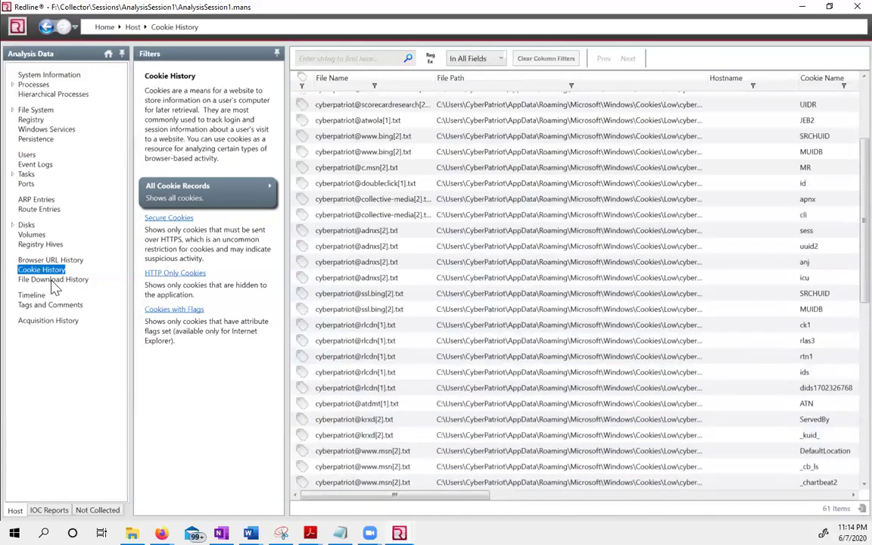
Step: Show File Download History and scroll through the 511 download records, mostly MSN images
{"action": "left_click", "coordinate": [62, 280]}
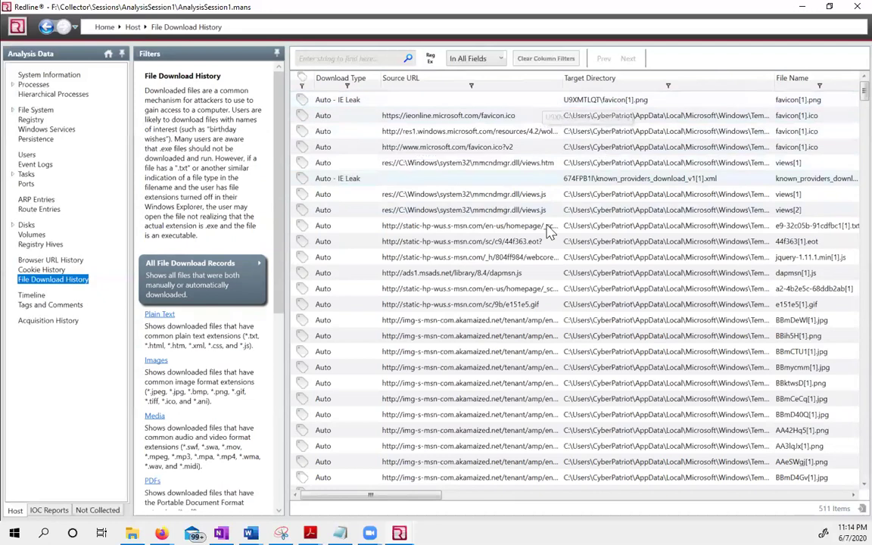
{"action": "scroll", "coordinate": [550, 263], "scroll_direction": "down", "scroll_amount": 3}
{"action": "scroll", "coordinate": [550, 268], "scroll_direction": "down", "scroll_amount": 1}
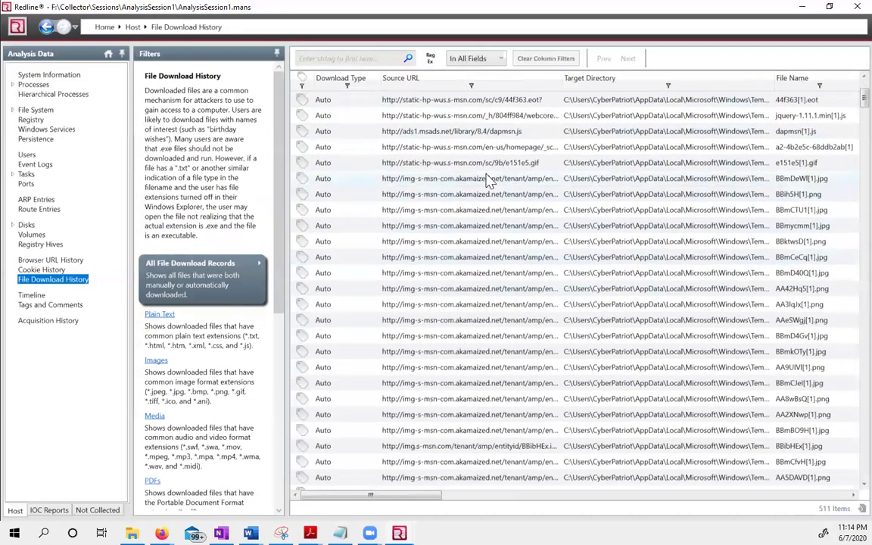
{"action": "scroll", "coordinate": [616, 227], "scroll_direction": "down", "scroll_amount": 3}
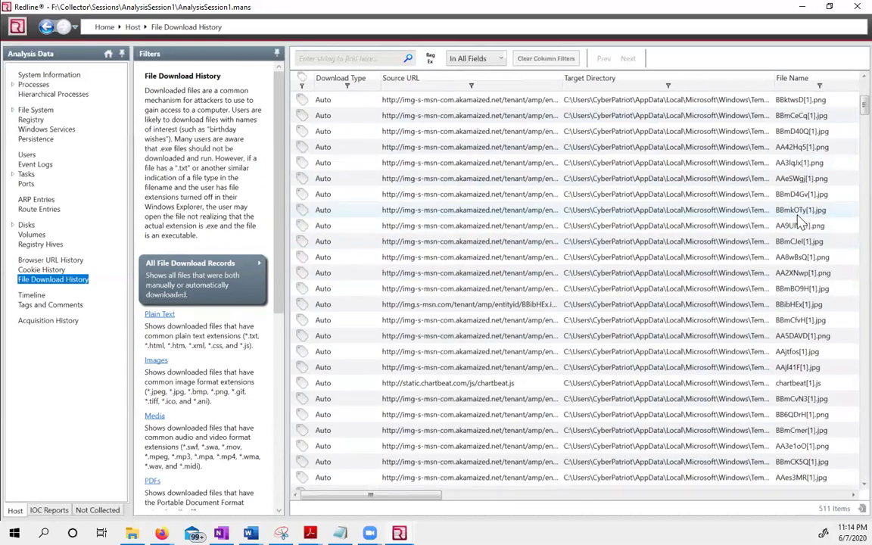
{"action": "scroll", "coordinate": [806, 386], "scroll_direction": "down", "scroll_amount": 2}
{"action": "scroll", "coordinate": [795, 390], "scroll_direction": "down", "scroll_amount": 6}
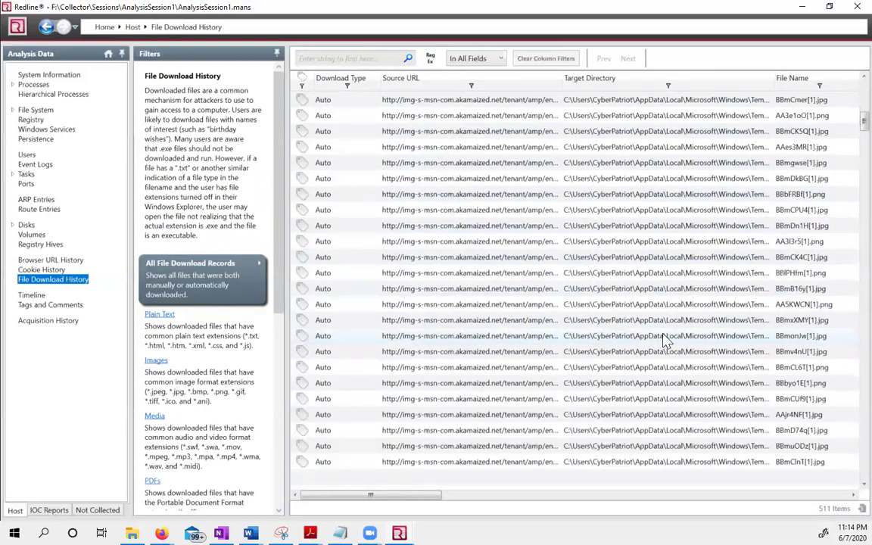
{"action": "scroll", "coordinate": [665, 342], "scroll_direction": "down", "scroll_amount": 5}
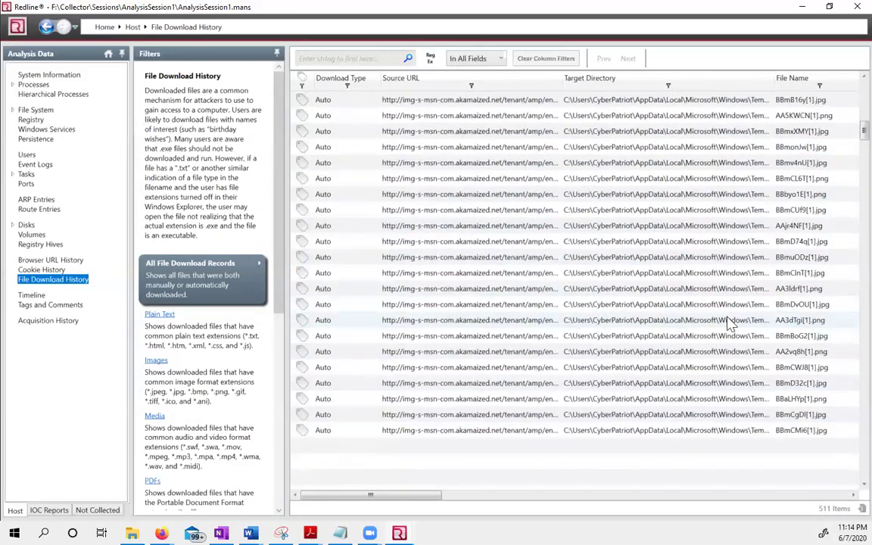
{"action": "scroll", "coordinate": [377, 335], "scroll_direction": "up", "scroll_amount": 5}
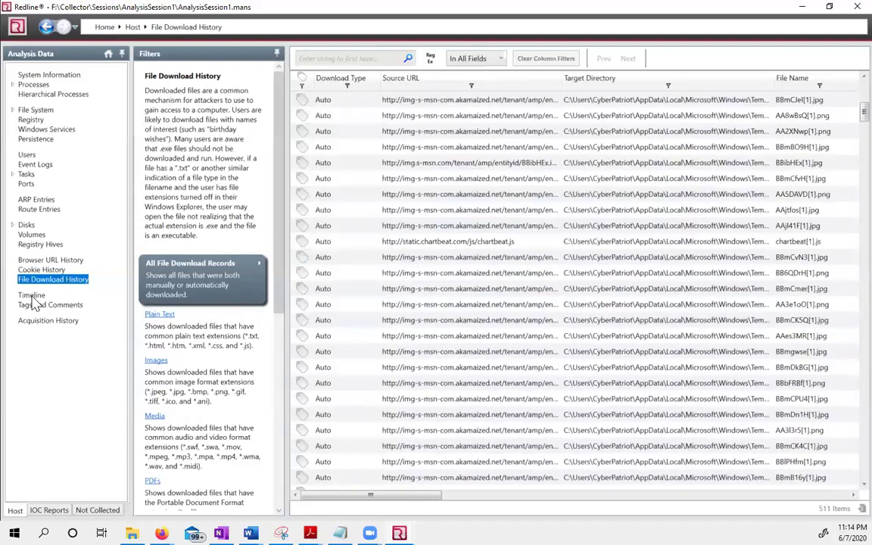
Step: Browse the Timeline of host events, then switch to the empty Tags and Comments view
{"action": "left_click", "coordinate": [31, 295]}
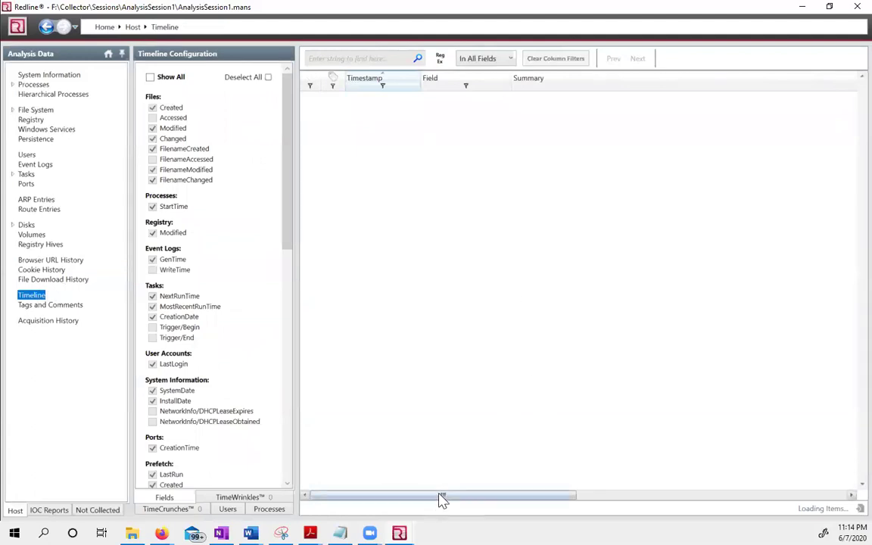
{"action": "left_click_drag", "start_coordinate": [440, 498], "coordinate": [389, 473]}
{"action": "left_click", "coordinate": [136, 287]}
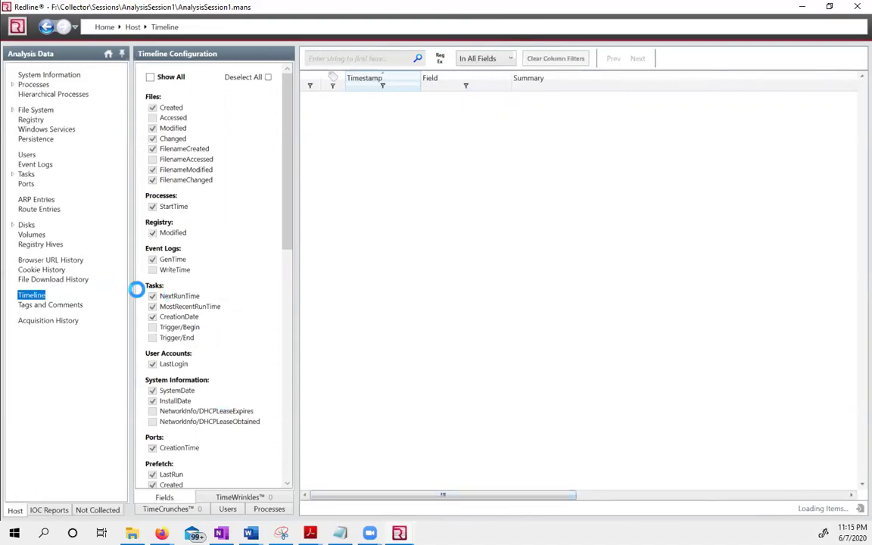
{"action": "left_click", "coordinate": [46, 305]}
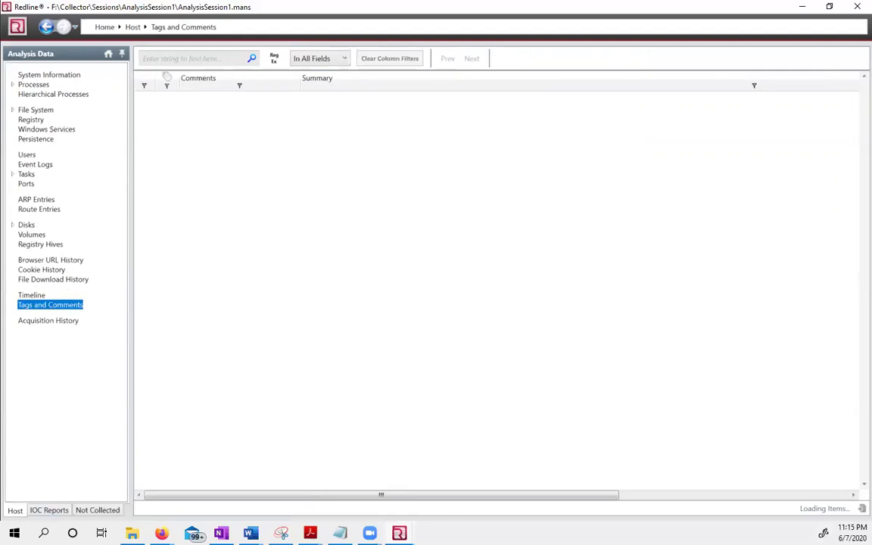
Step: Switch through the taskbar to the Redline start screen, then back to the AnalysisSession1 window
{"action": "mouse_move", "coordinate": [399, 533]}
{"action": "left_click", "coordinate": [357, 513]}
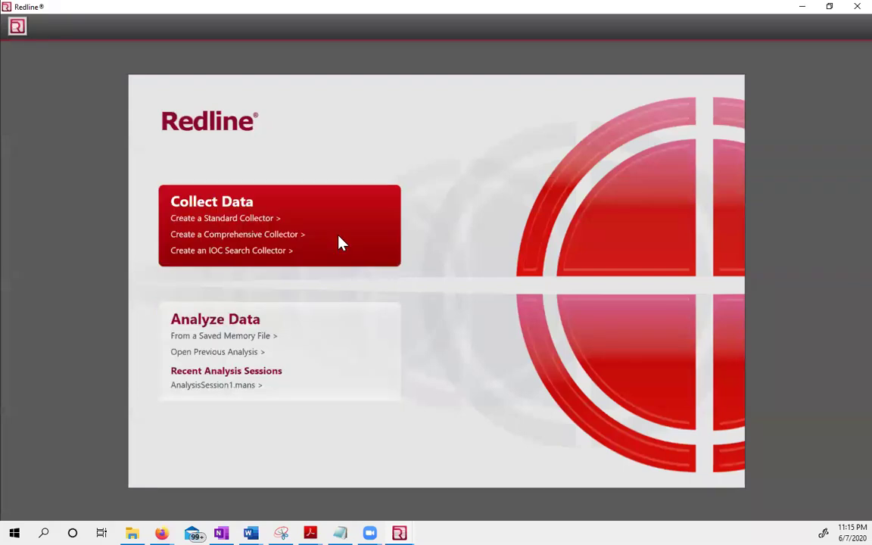
{"action": "mouse_move", "coordinate": [399, 532]}
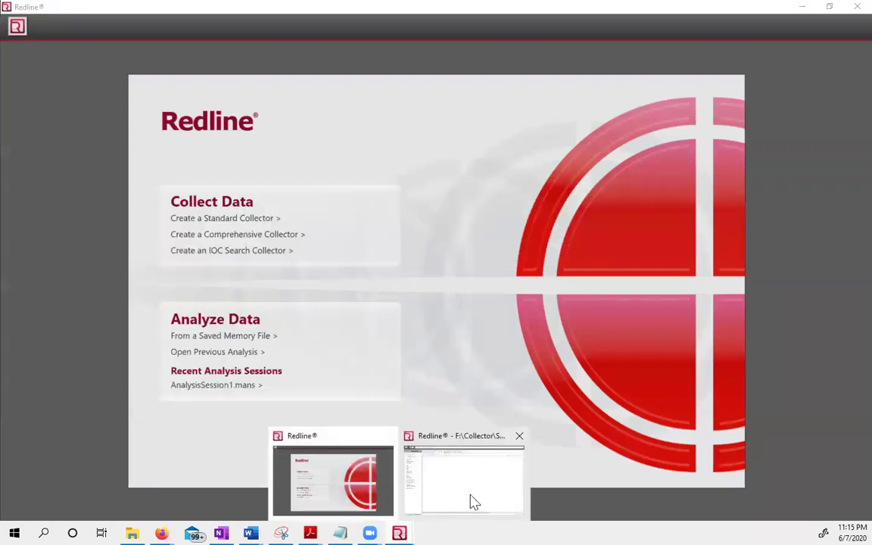
{"action": "left_click", "coordinate": [467, 498]}
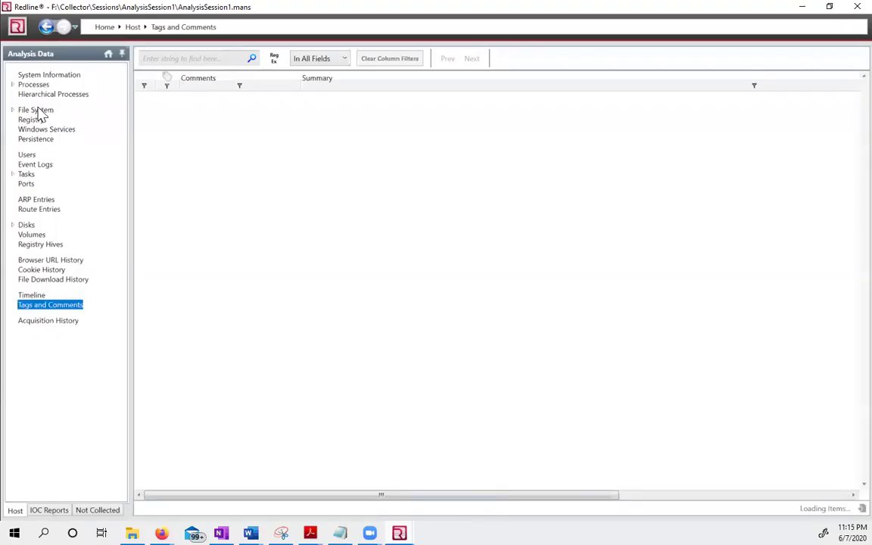